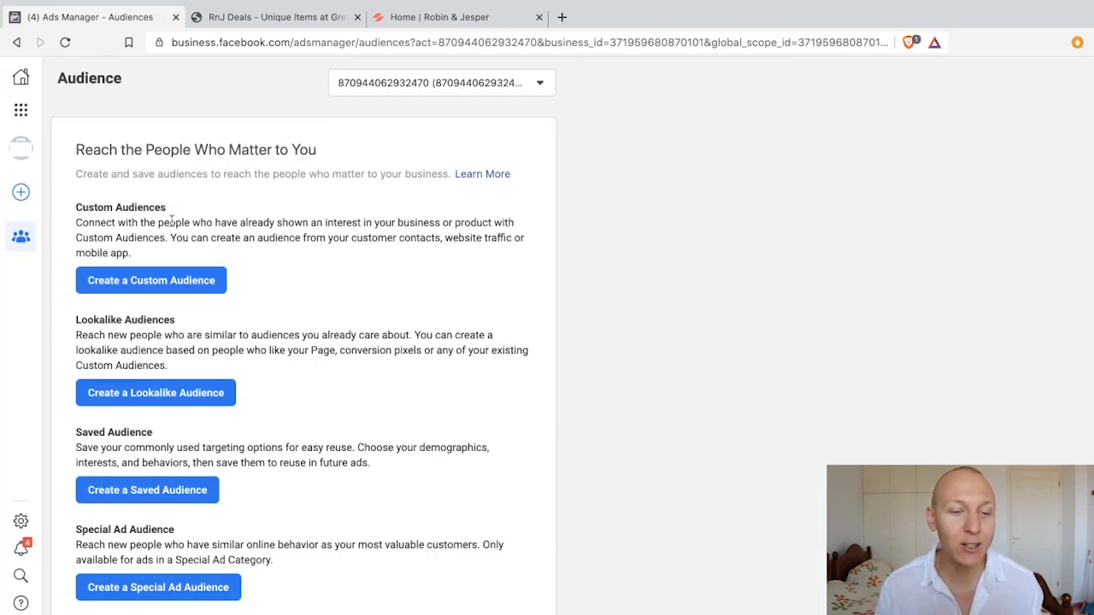
- Start a new custom audience that uses Website as its source
click(166, 277)
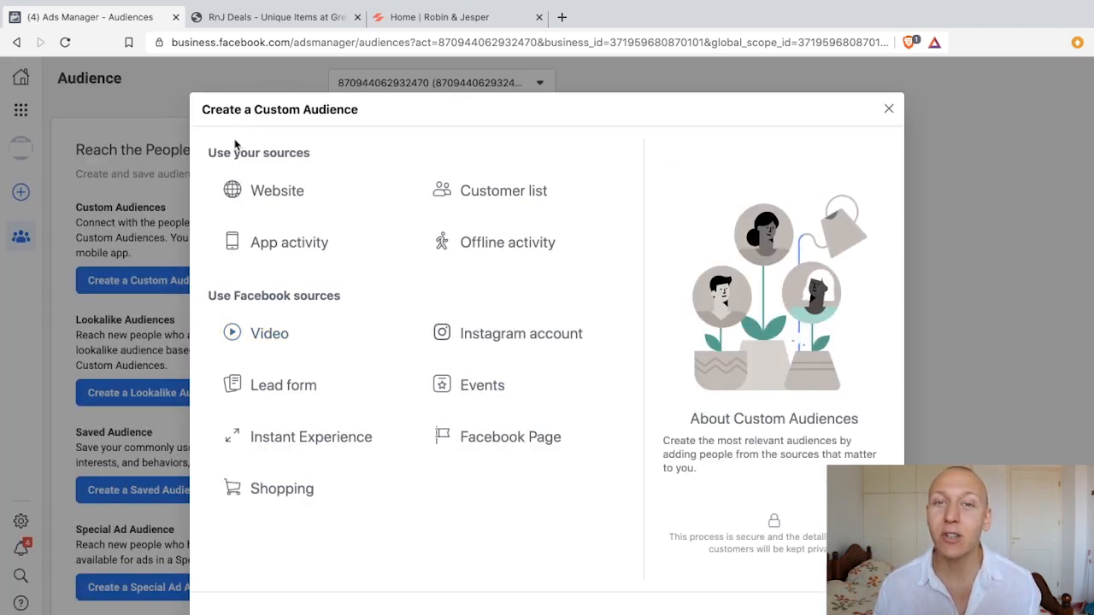
drag(316, 156, 207, 153)
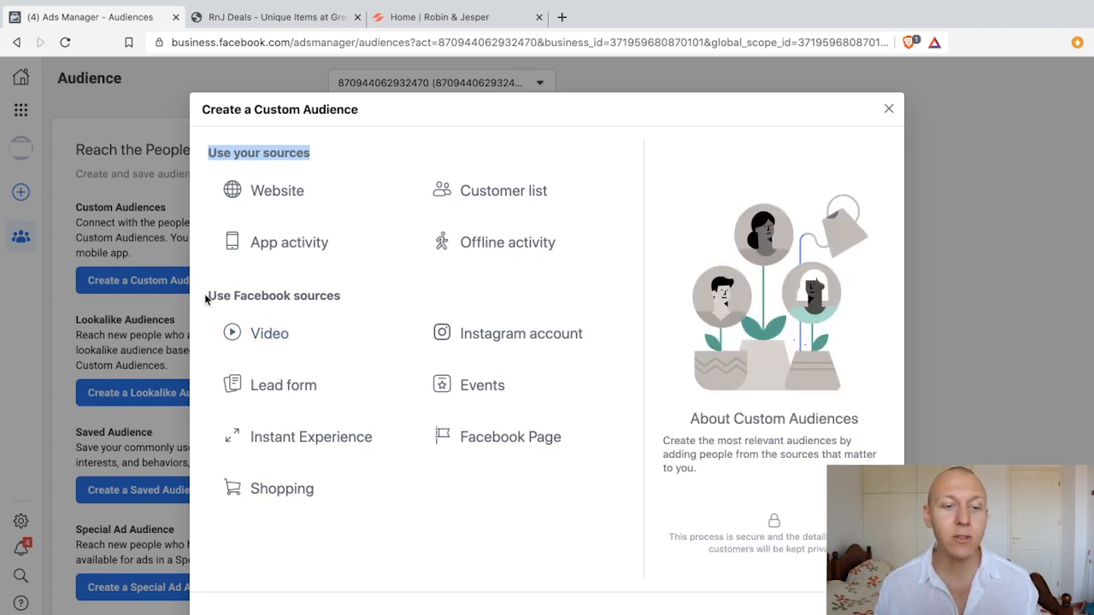
drag(209, 296, 340, 296)
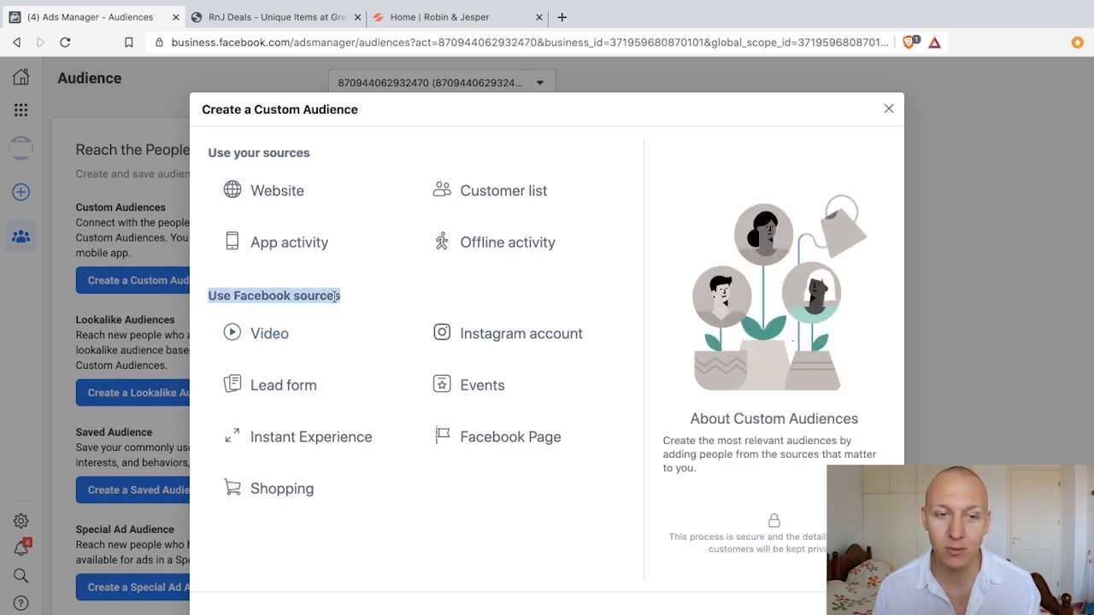
click(337, 296)
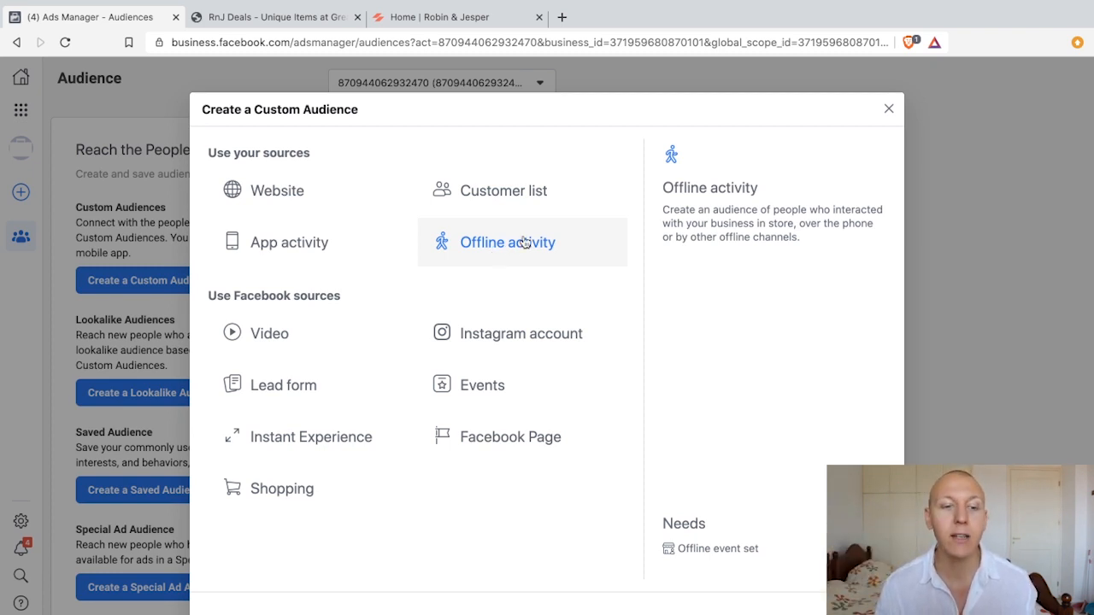
drag(210, 296, 308, 296)
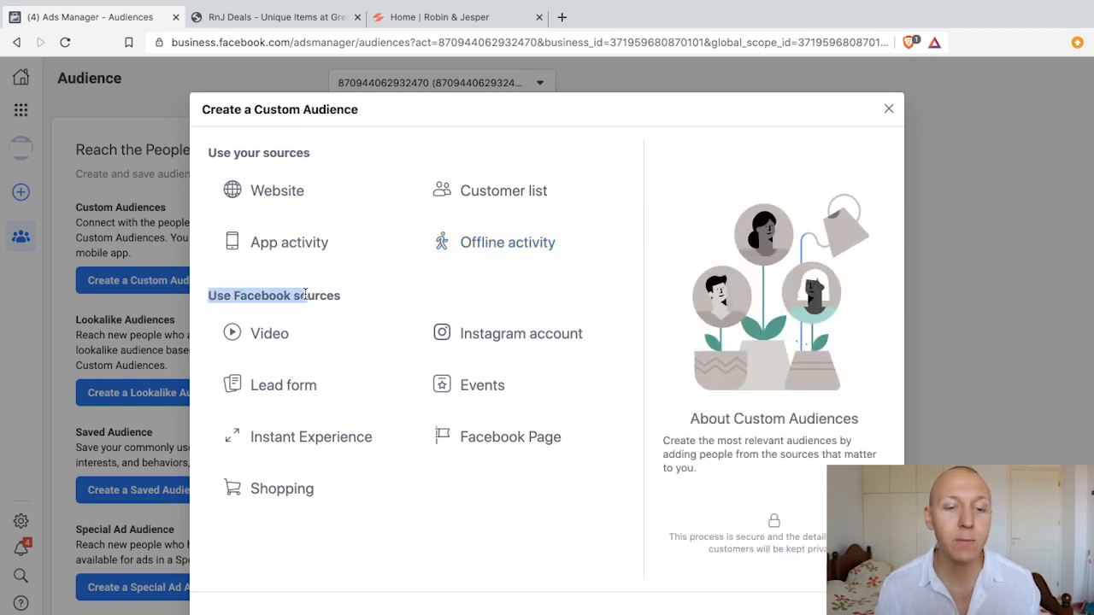
click(341, 282)
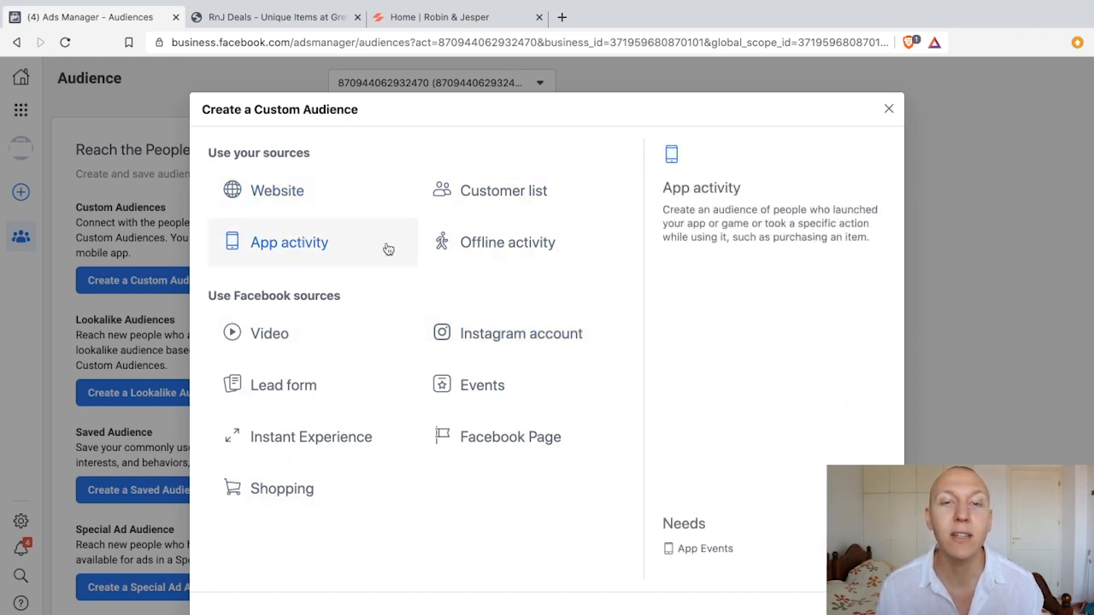
click(288, 194)
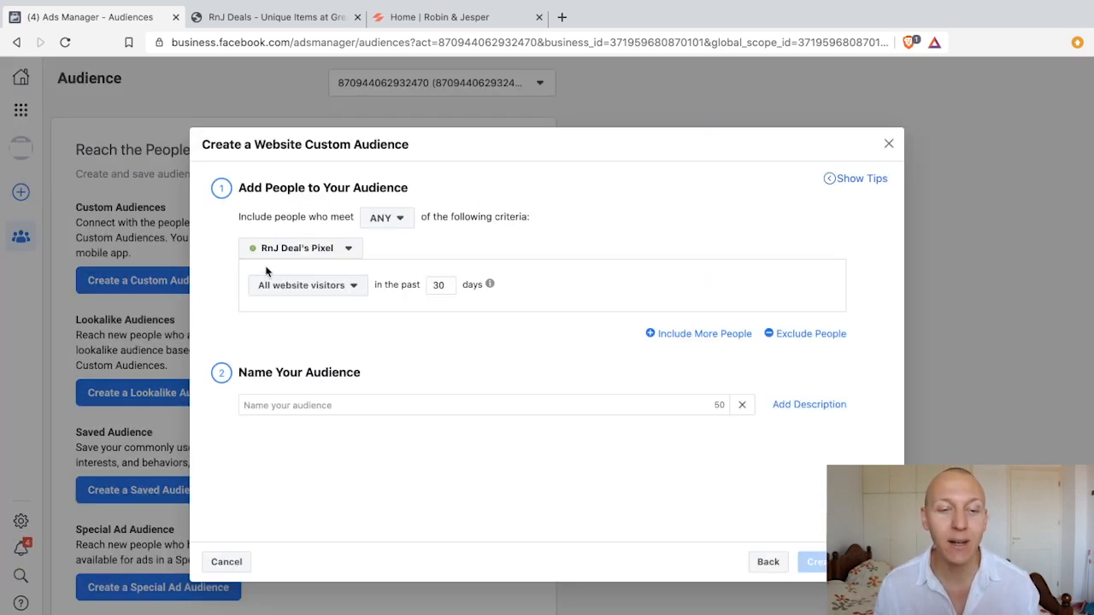
click(303, 248)
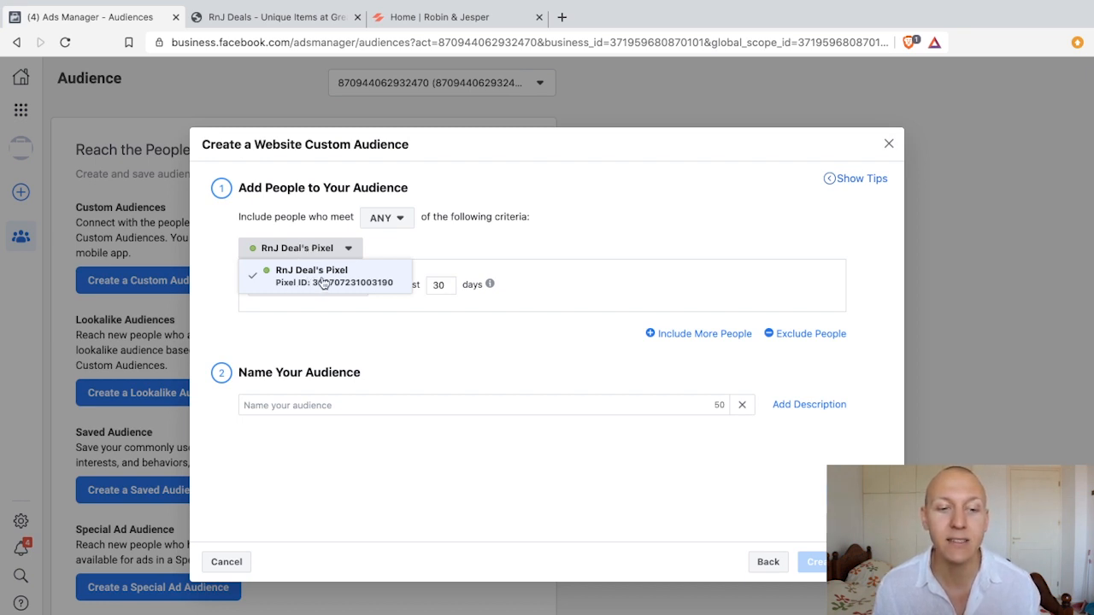
click(313, 277)
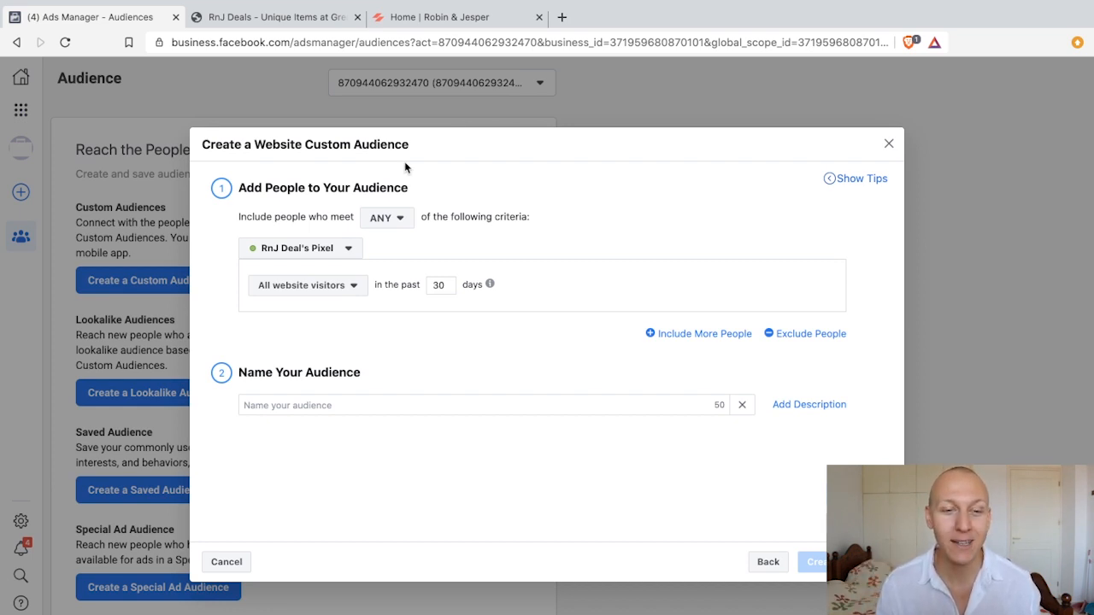
click(398, 220)
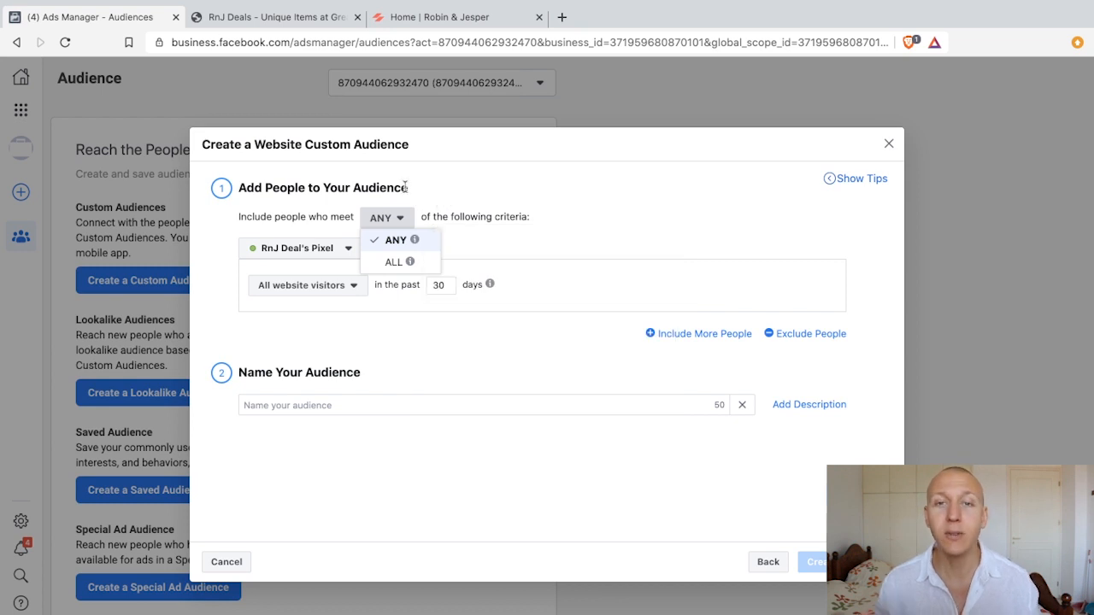
click(382, 238)
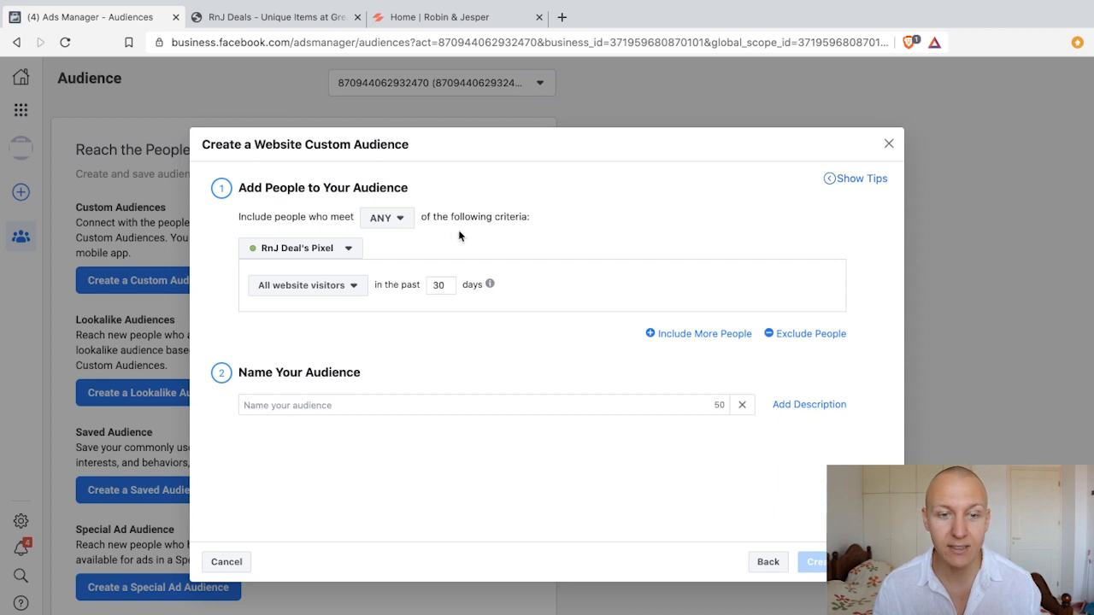
click(393, 217)
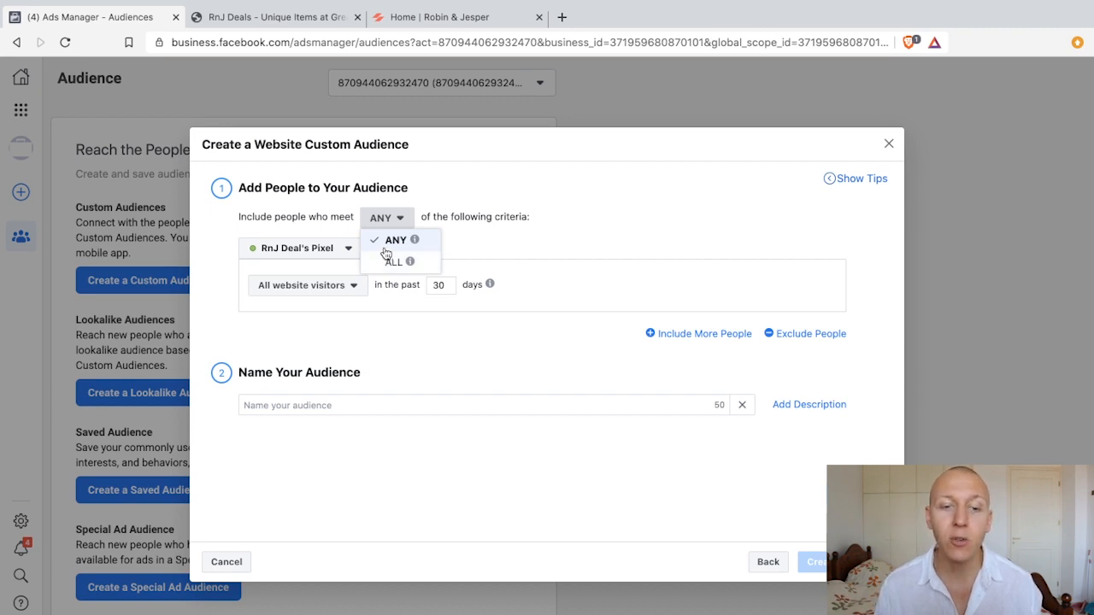
click(386, 246)
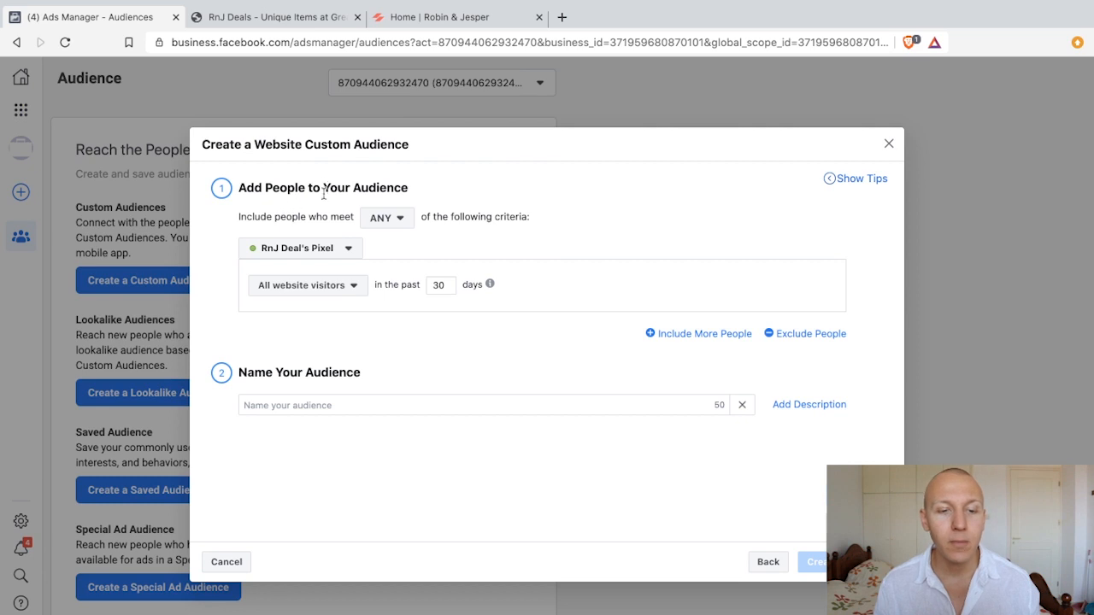
click(331, 250)
click(343, 253)
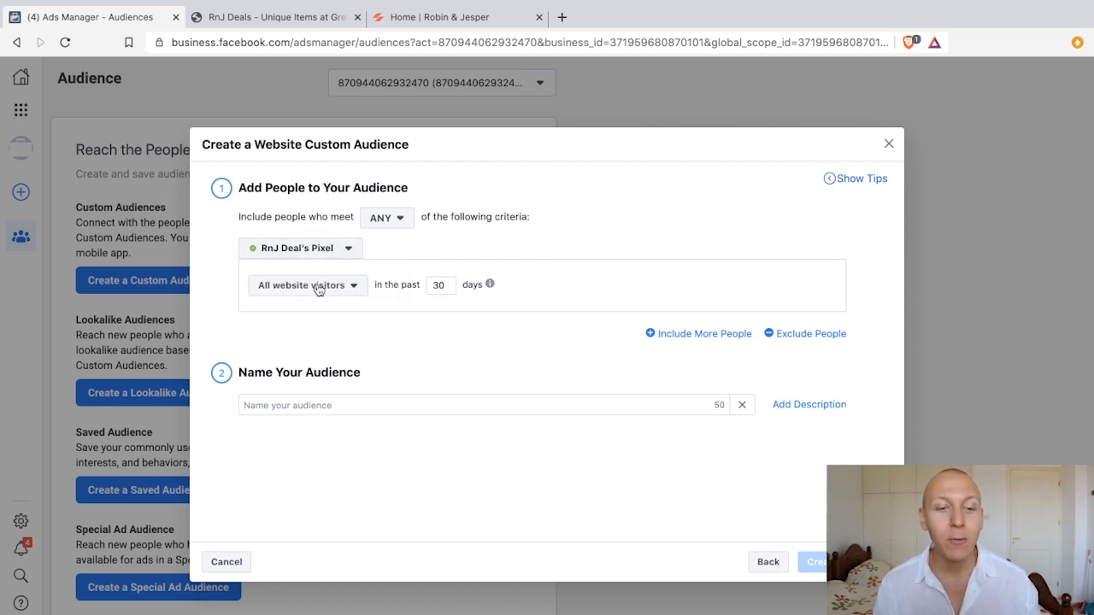
- Examine the available website visitor criteria and the explanation of how many days people remain in the audience
click(311, 286)
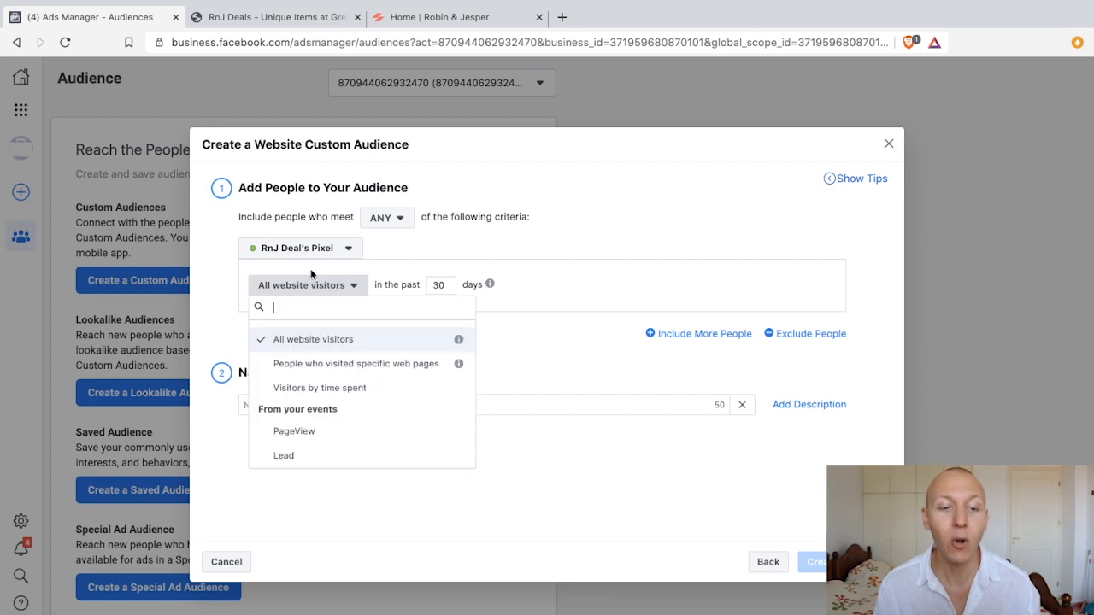
click(319, 365)
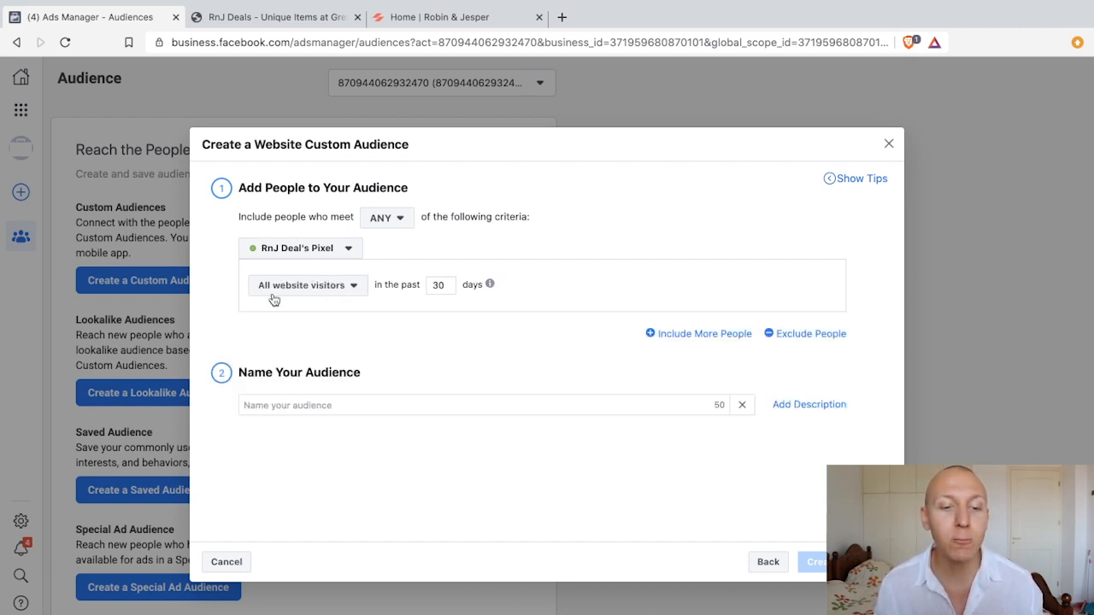
click(338, 289)
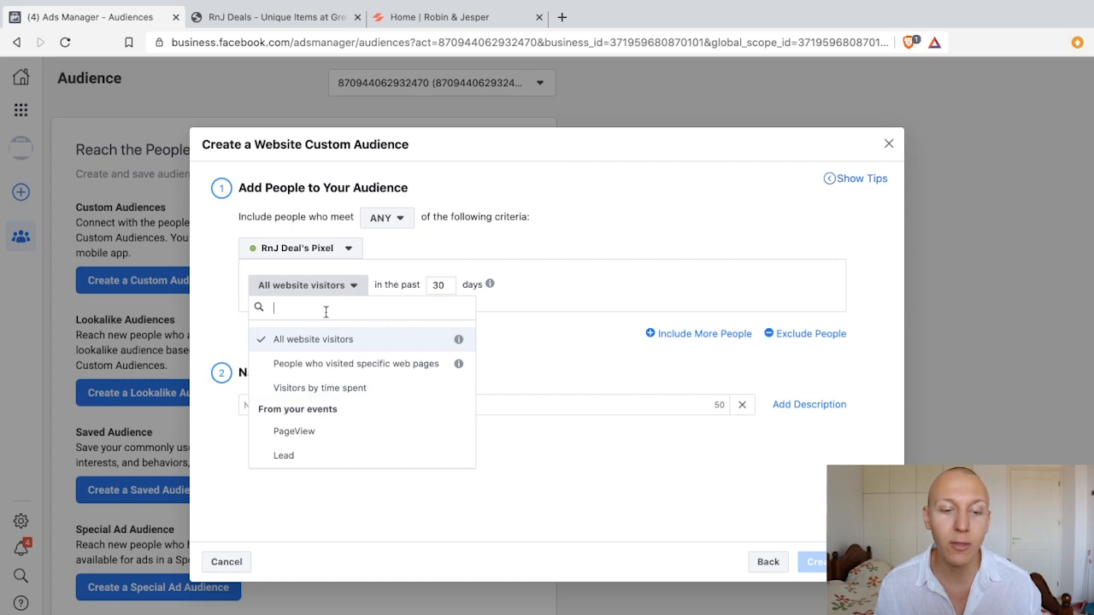
click(304, 289)
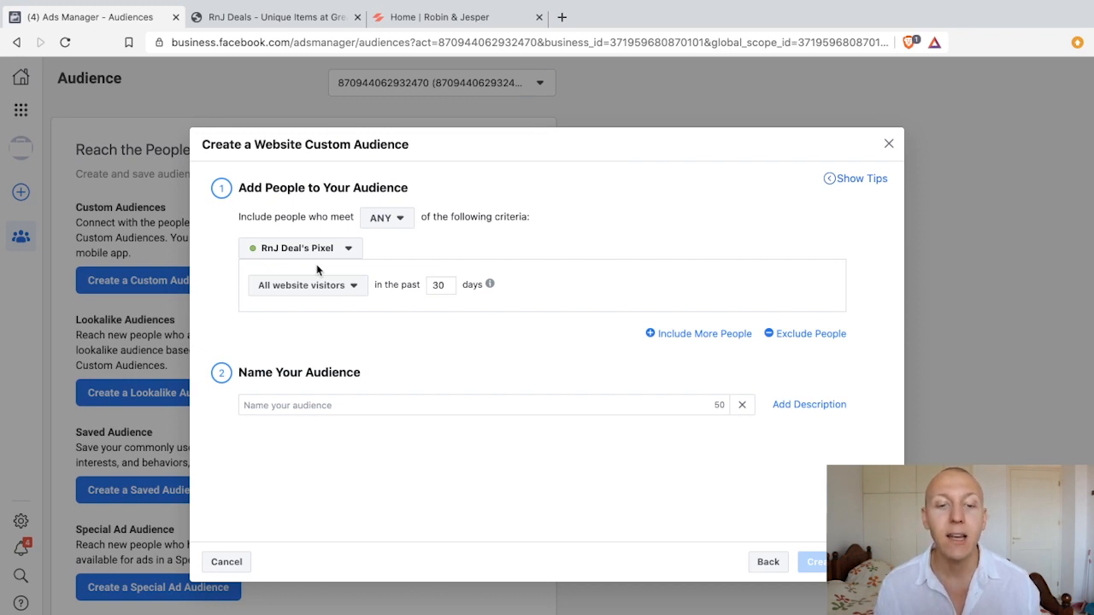
double_click(441, 286)
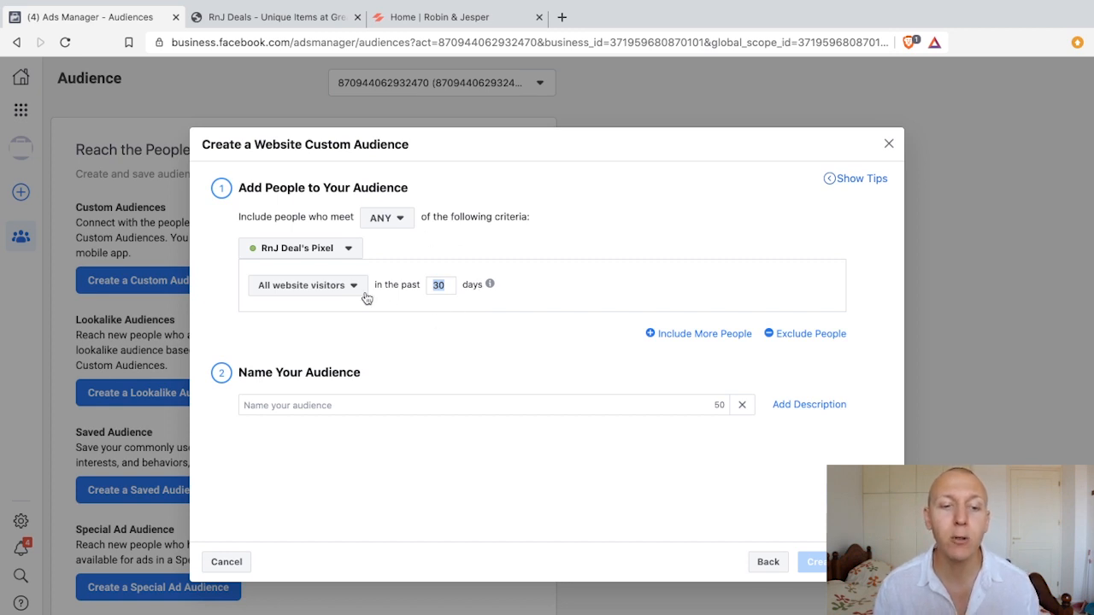
click(448, 285)
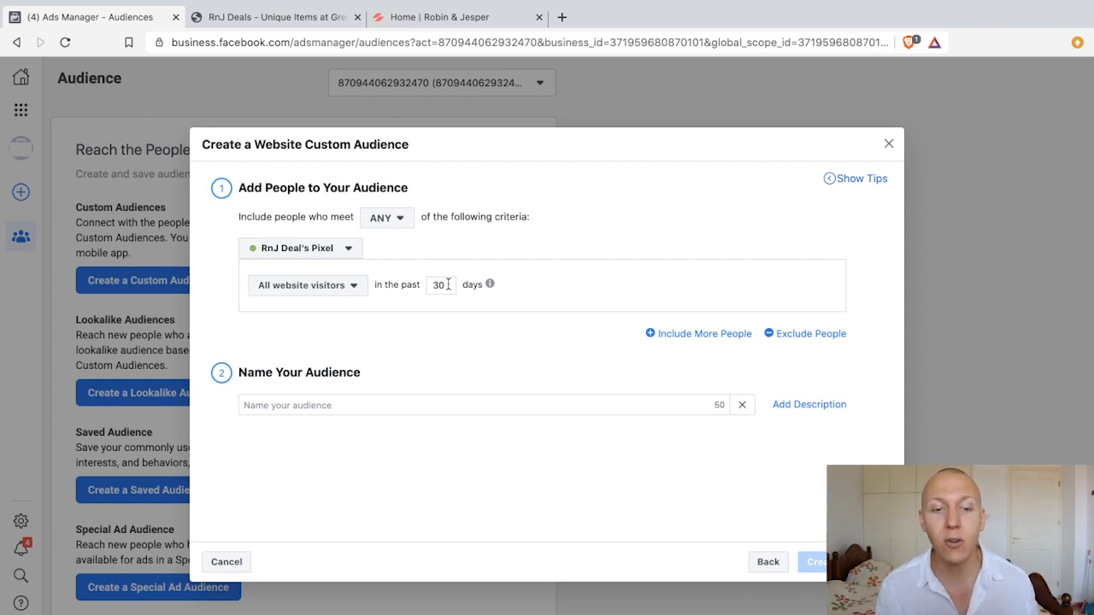
drag(449, 284, 433, 286)
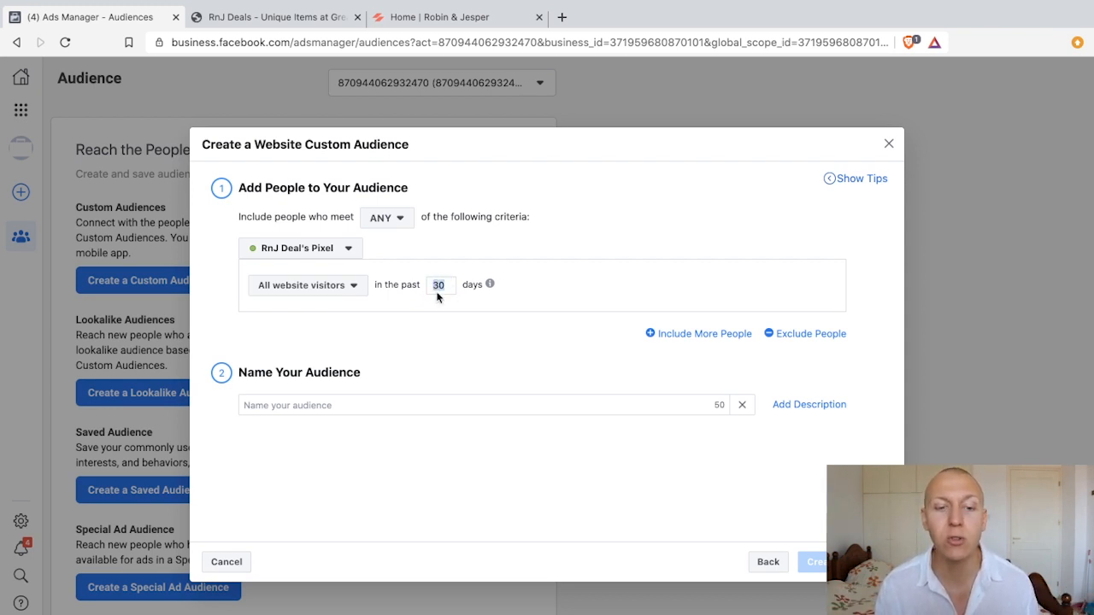
click(434, 336)
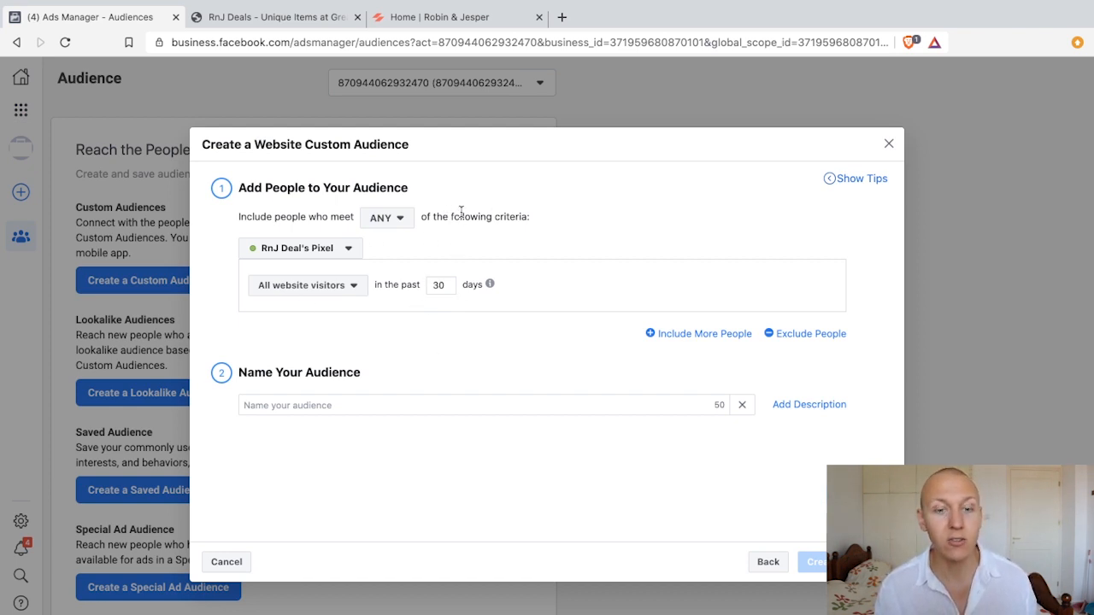
double_click(448, 286)
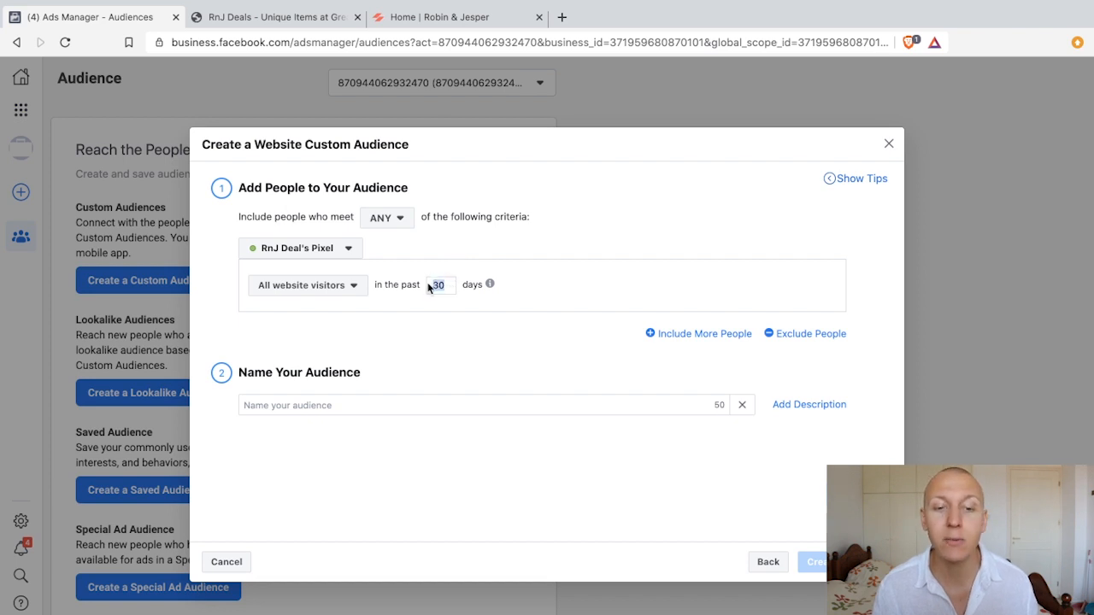
mouse_move(488, 284)
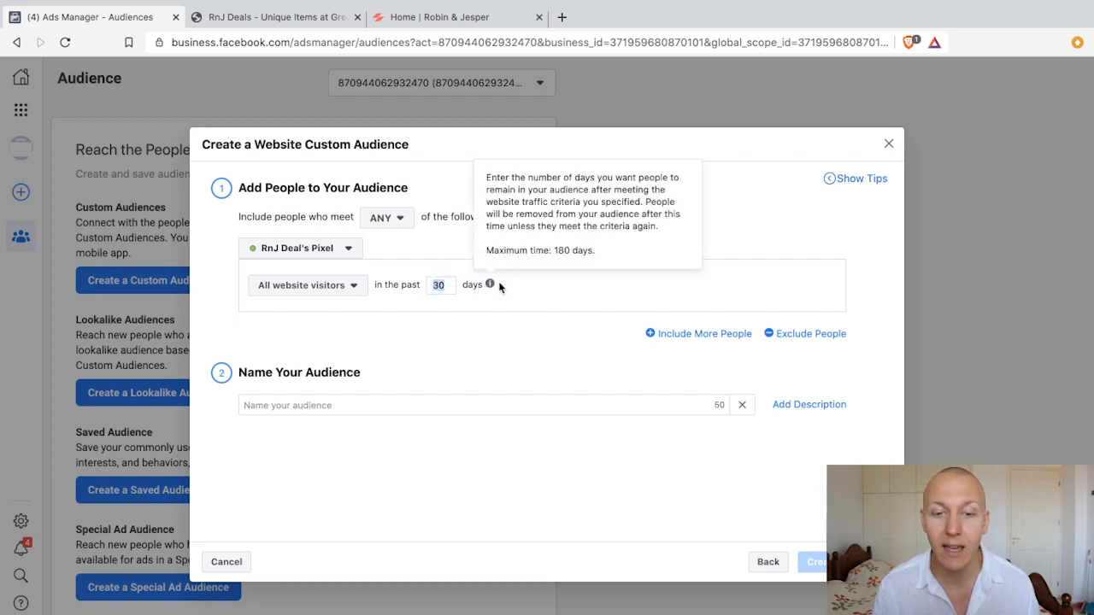
click(413, 339)
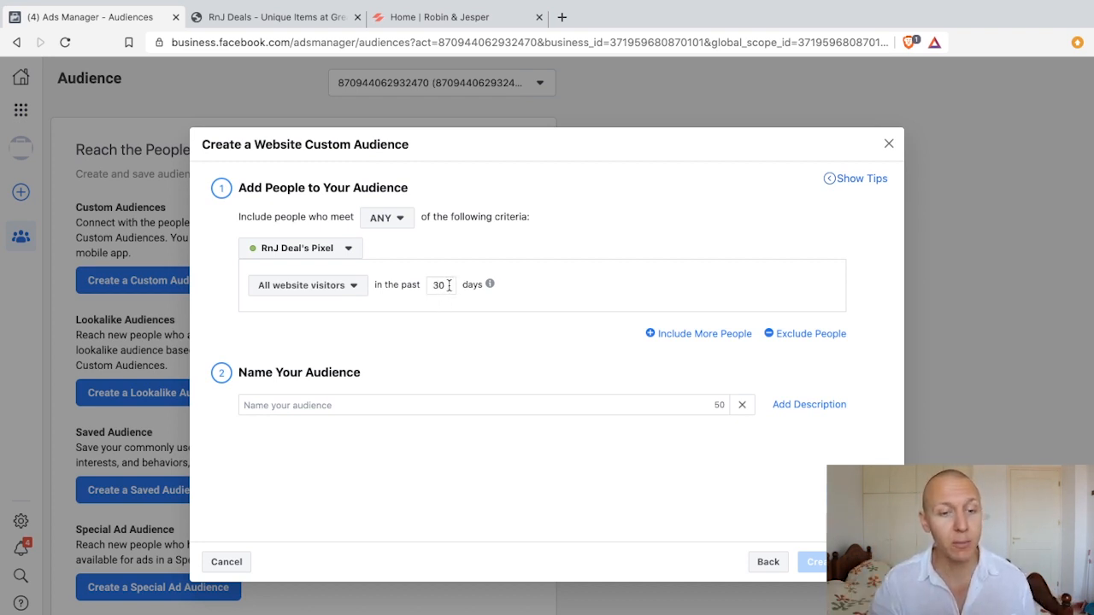
drag(447, 286, 432, 287)
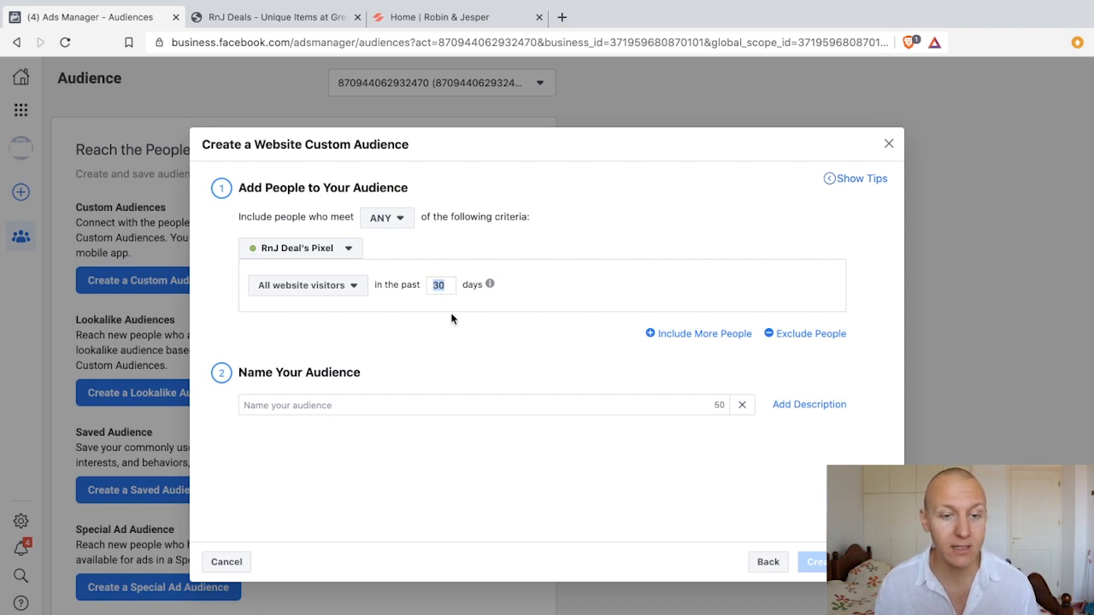
click(440, 286)
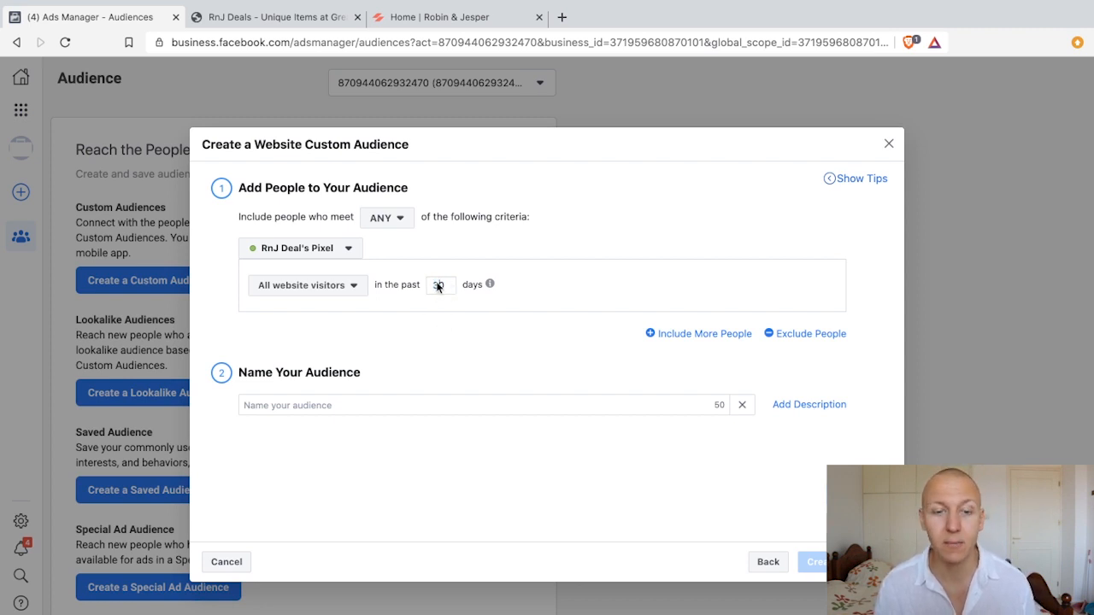
- Set the criterion to people who visited specific web pages whose URL contains "earrings"
click(345, 289)
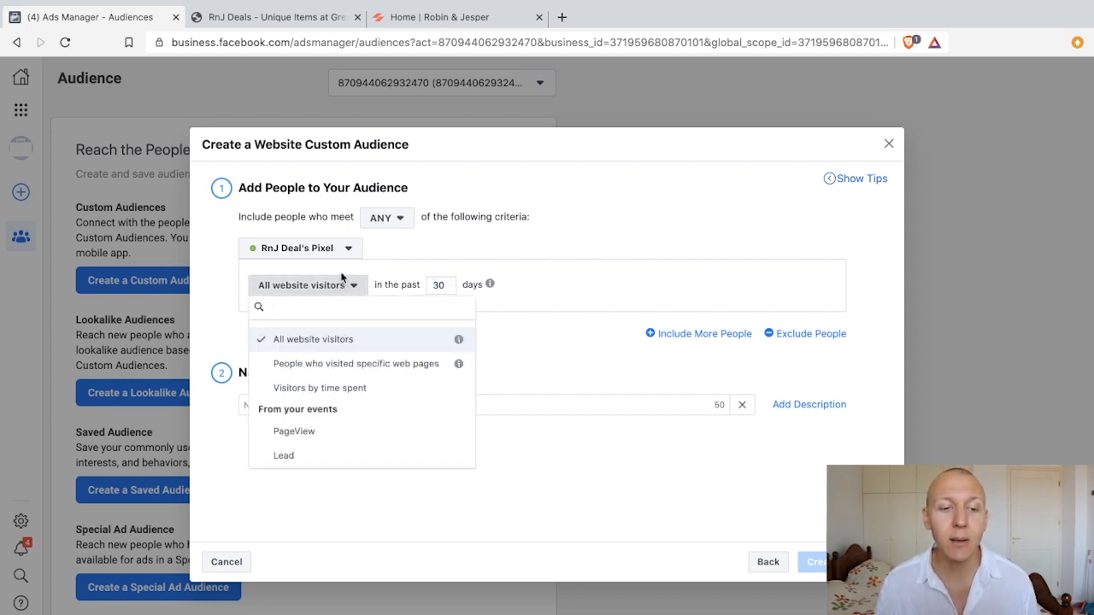
click(360, 369)
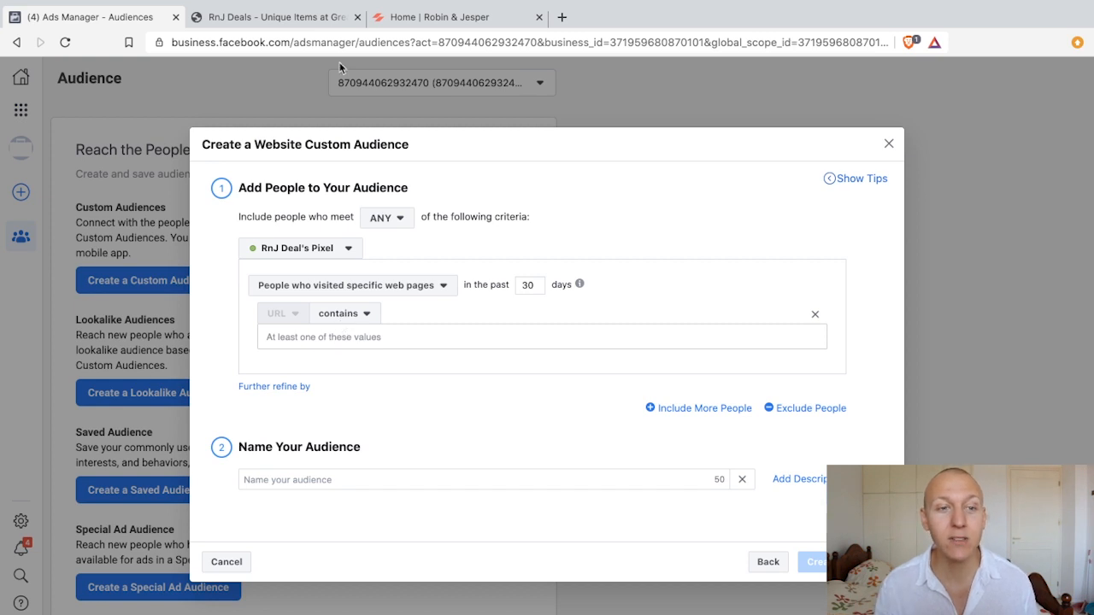
click(249, 19)
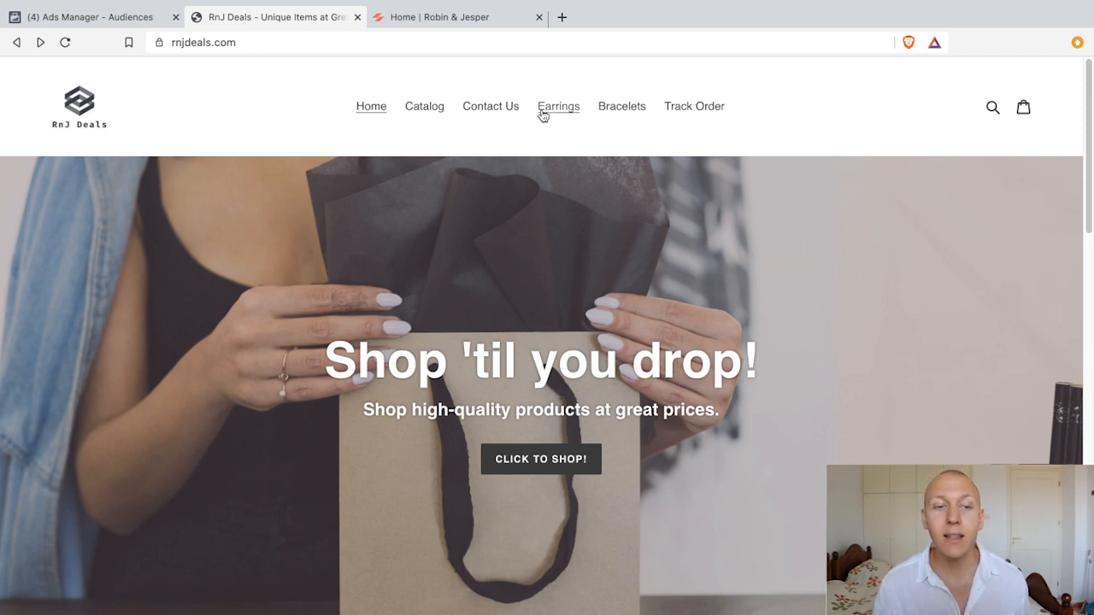
click(71, 18)
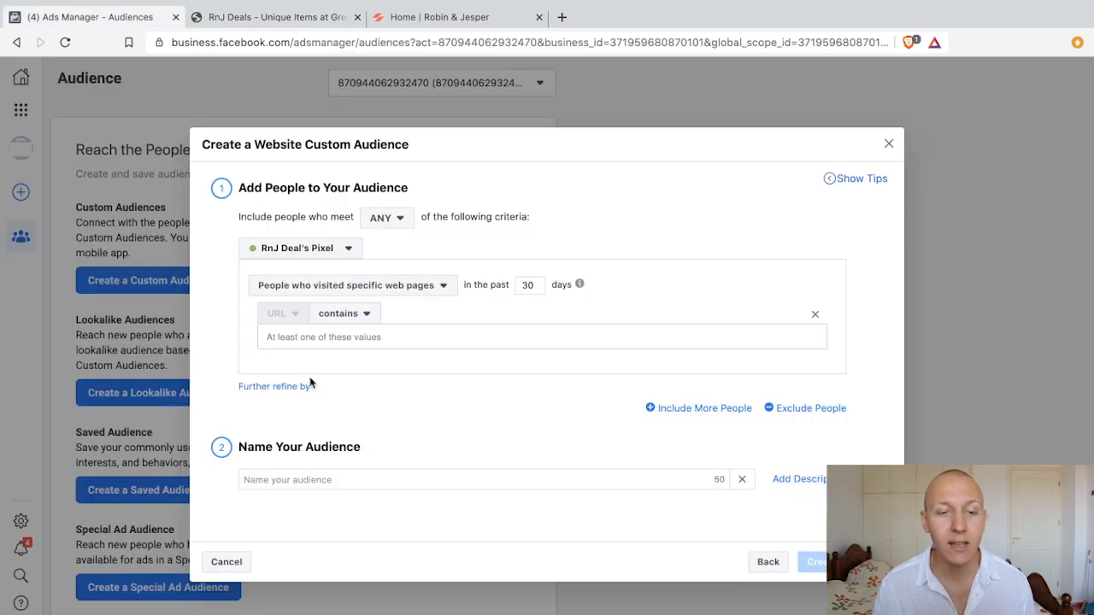
click(323, 333)
text(earrings)
key(Return)
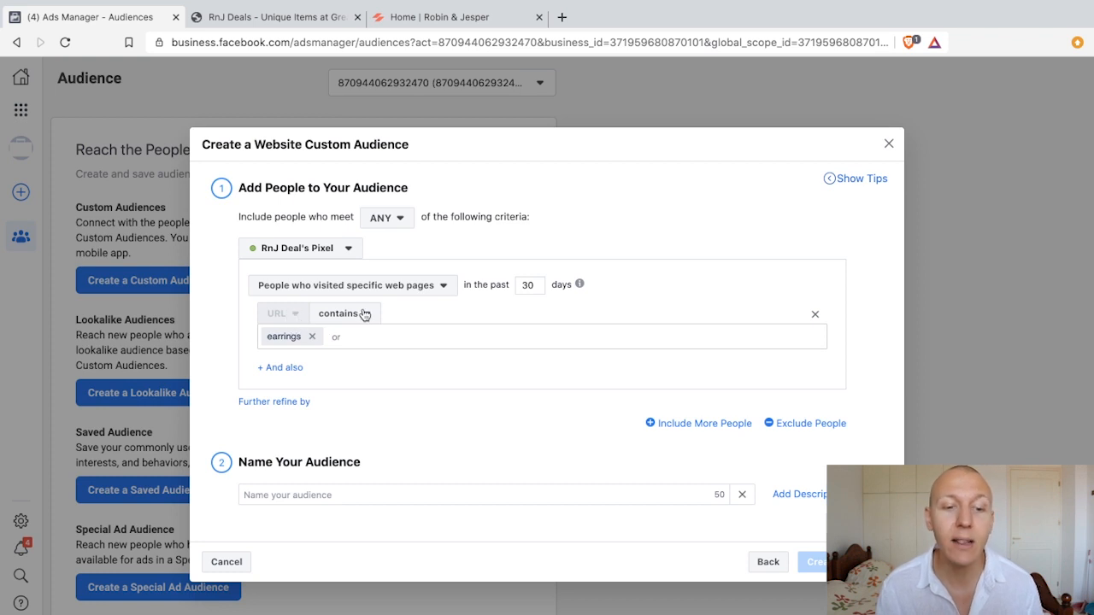
- Open the Earrings collection in the RnJ Deals store and examine how "collections" and "earrings" appear in its URL
click(274, 17)
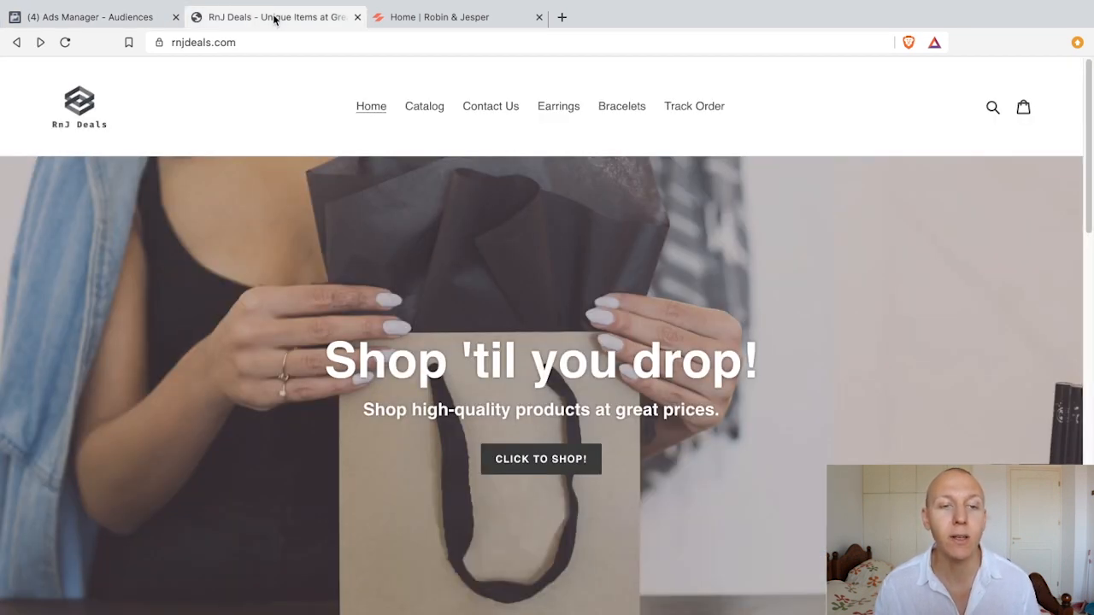
click(559, 110)
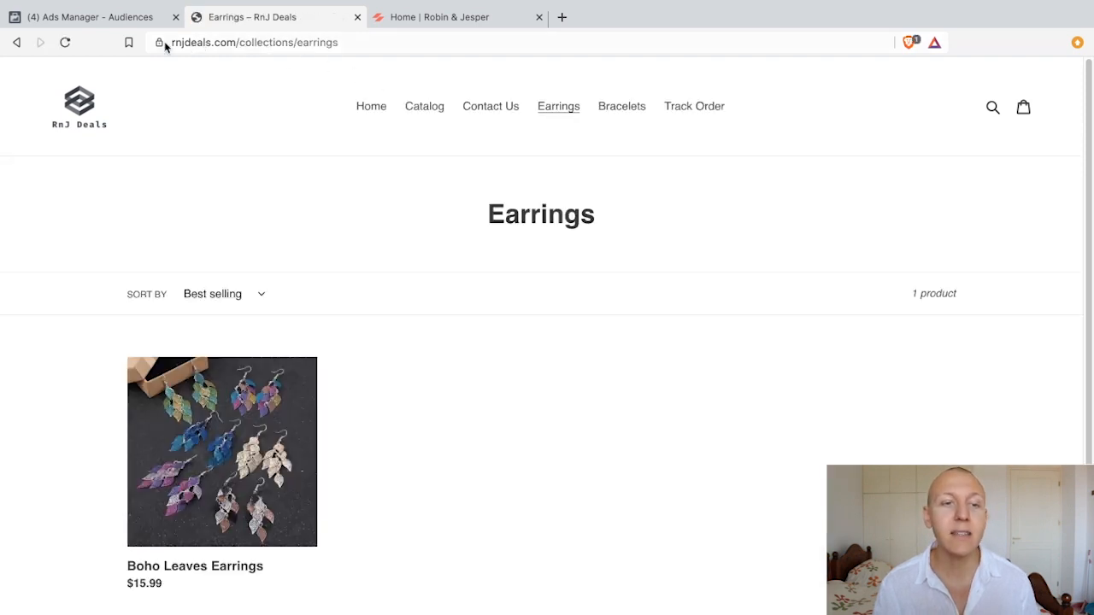
double_click(188, 44)
click(244, 42)
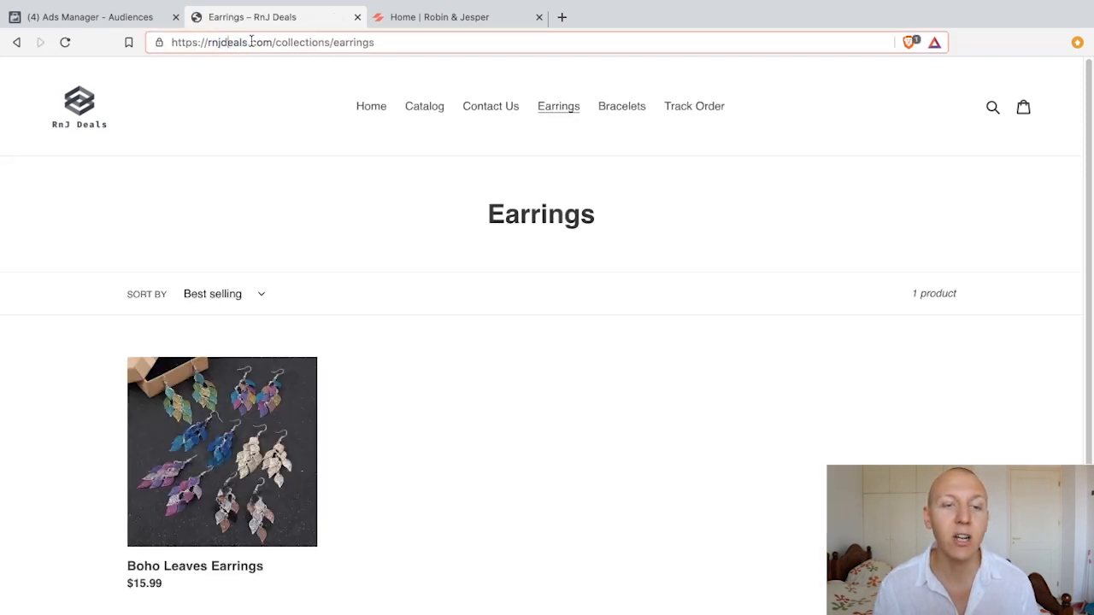
mouse_move(277, 44)
mouse_down()
mouse_move(388, 42)
mouse_move(282, 42)
mouse_up()
click(332, 42)
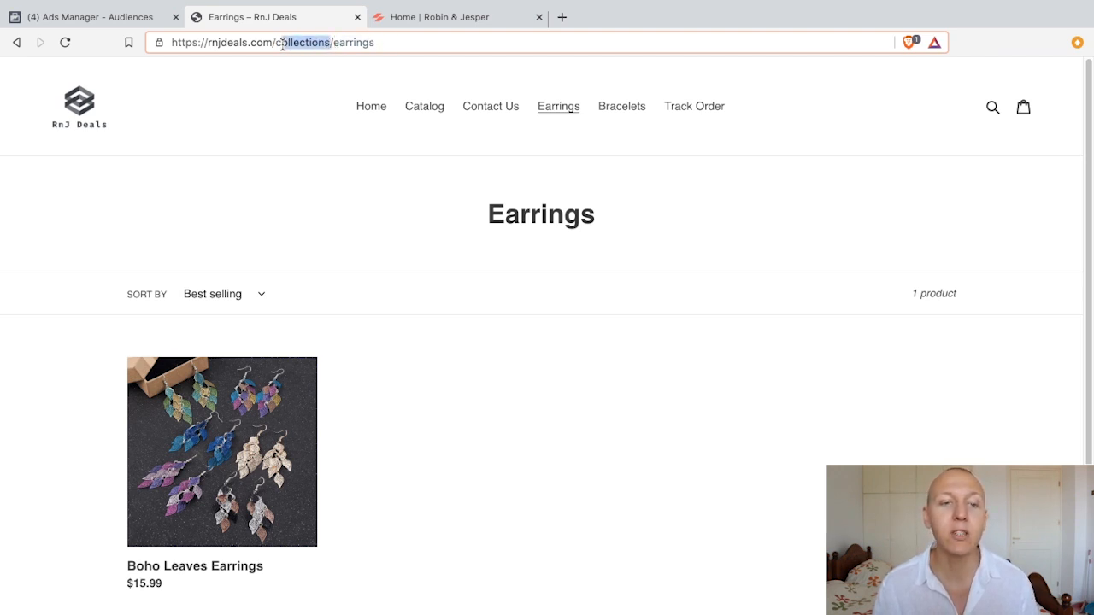
click(356, 42)
drag(391, 42, 338, 42)
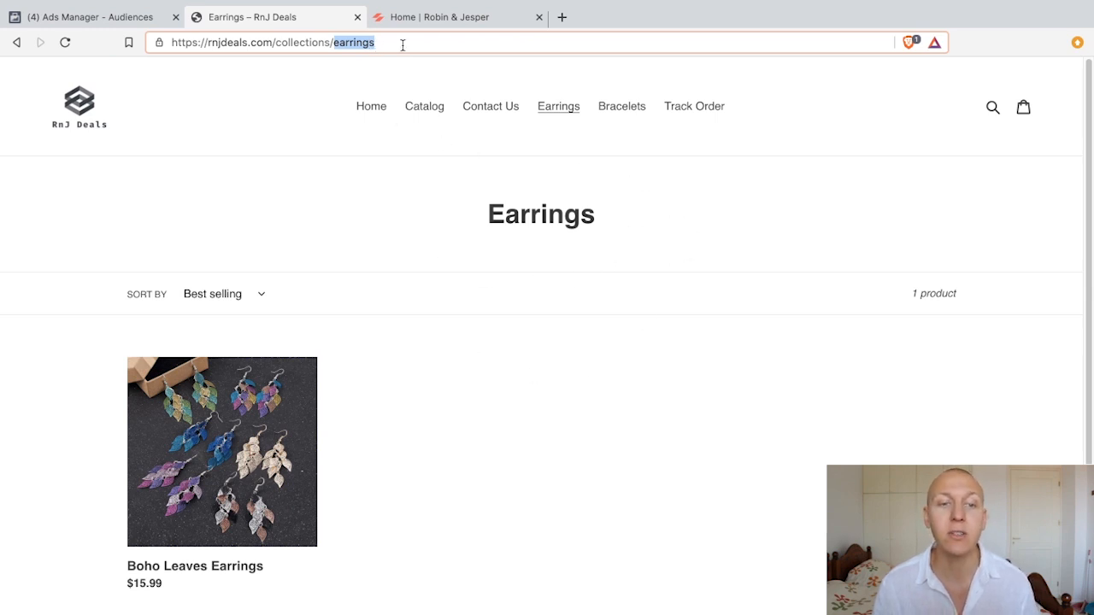
click(73, 17)
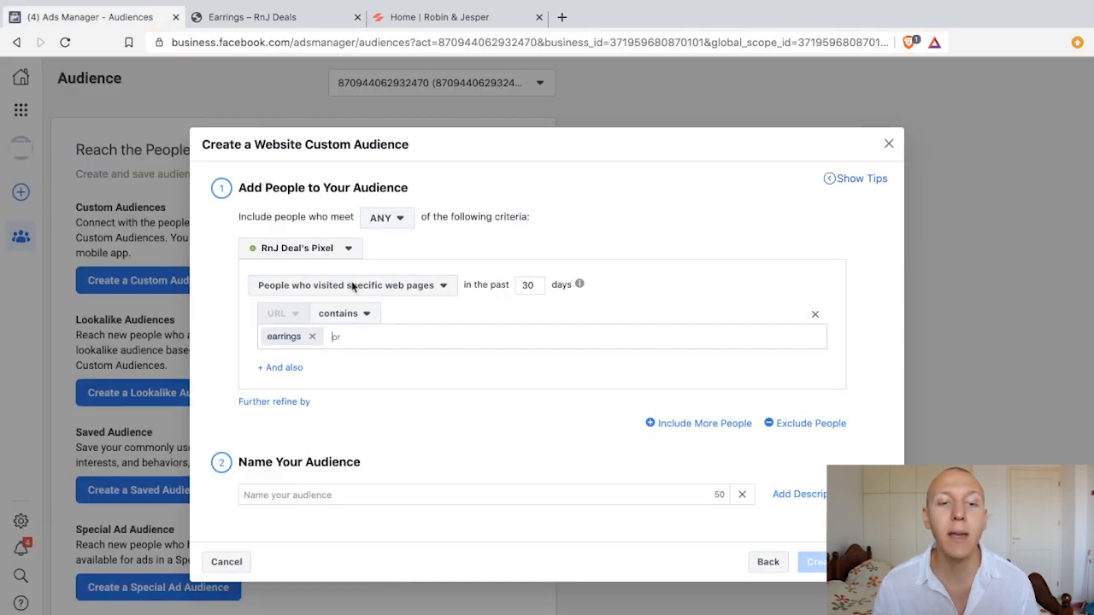
- Open the Boho Leaves Earrings product page in the RnJ Deals store and check its URL for the word "earrings"
click(252, 17)
click(376, 186)
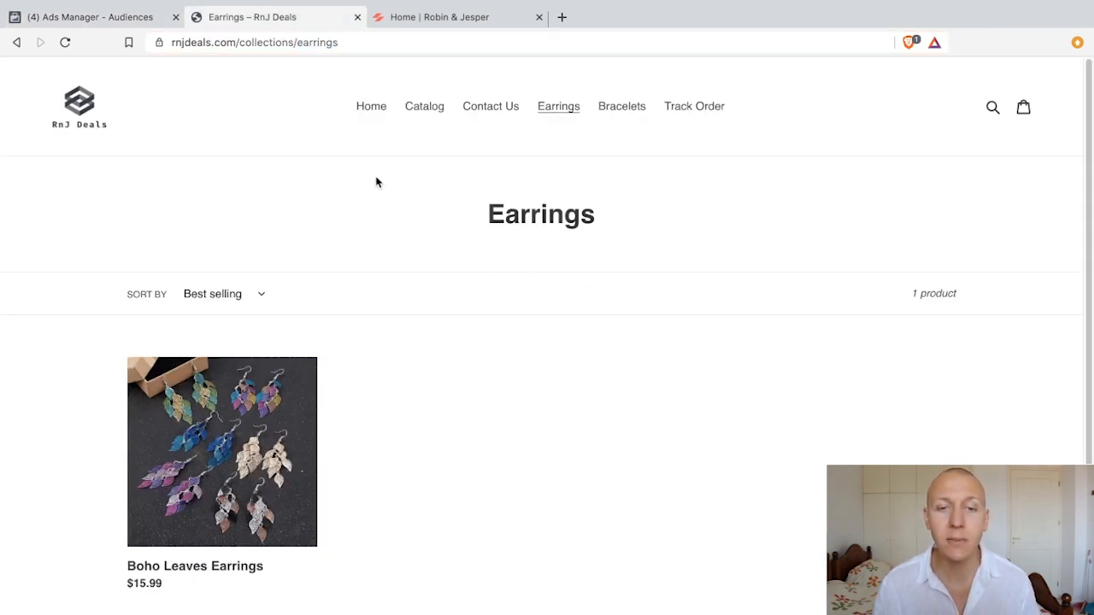
click(270, 466)
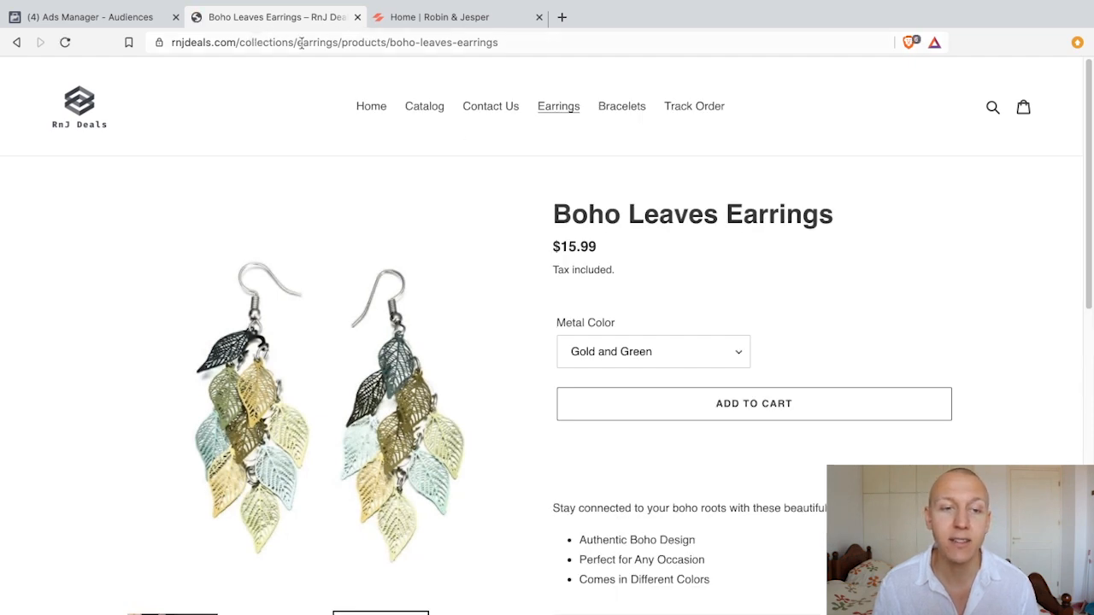
click(304, 42)
double_click(304, 41)
click(384, 42)
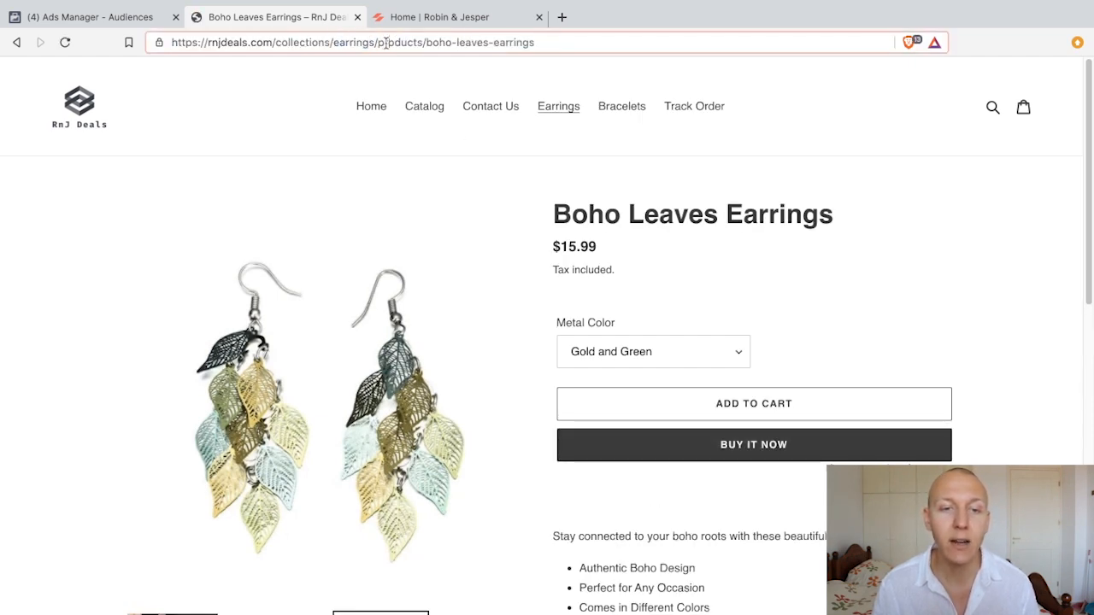
drag(401, 42, 496, 49)
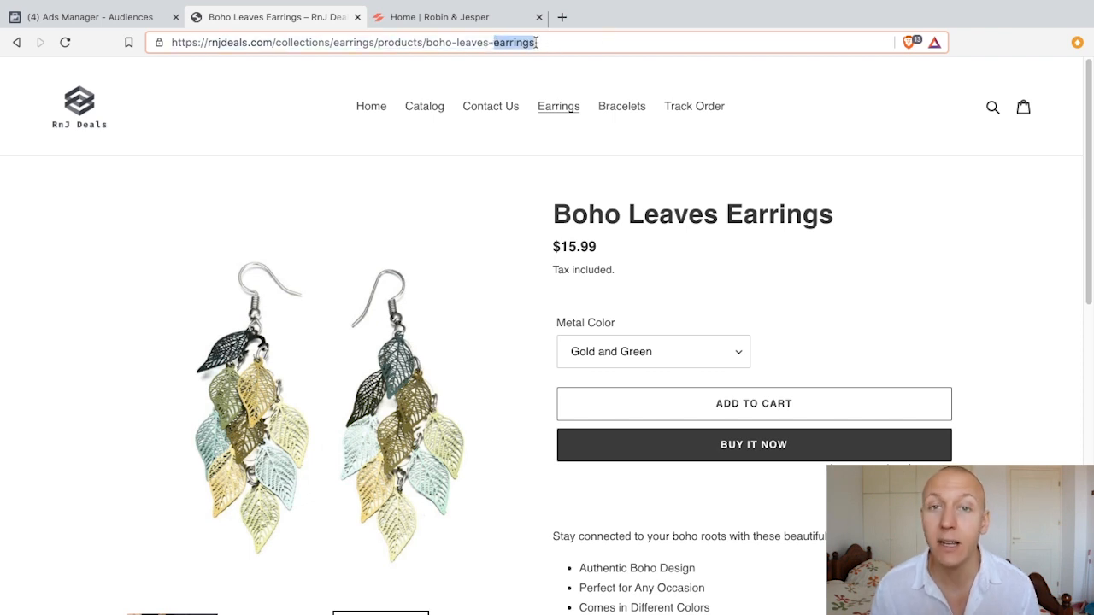
double_click(354, 42)
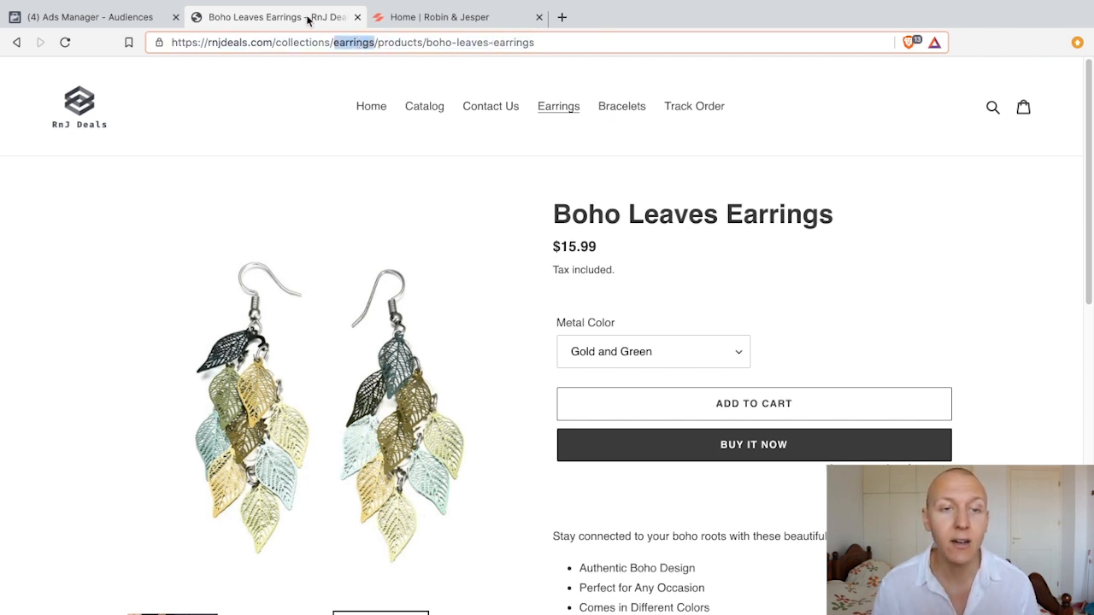
click(74, 12)
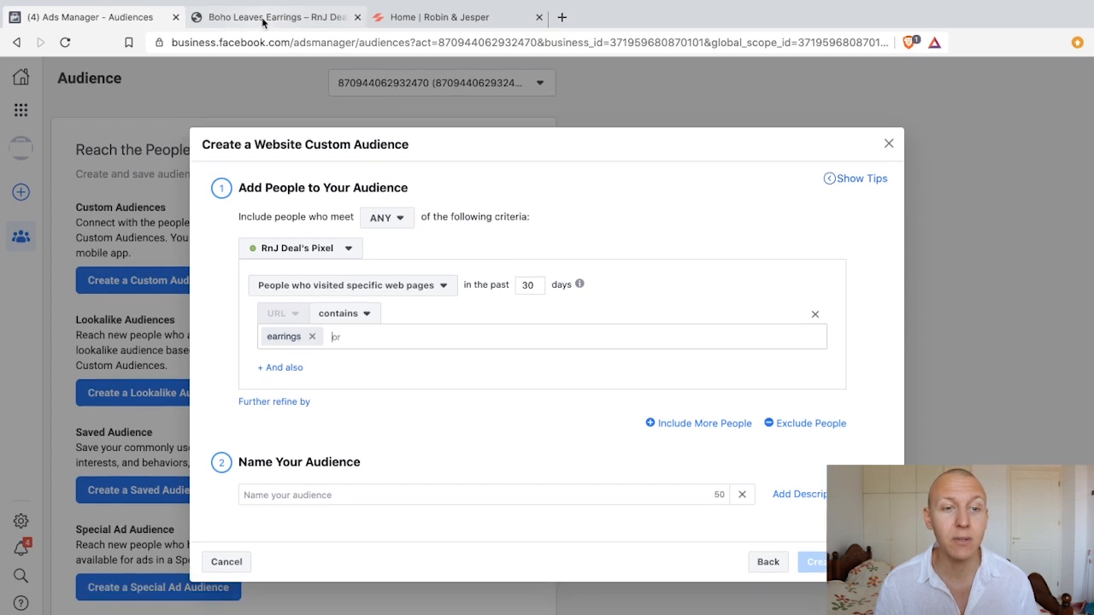
- Compare the URLs of the store's Bracelets, Catalog and Earrings pages, ending on the Boho Leaves Earrings product
click(261, 20)
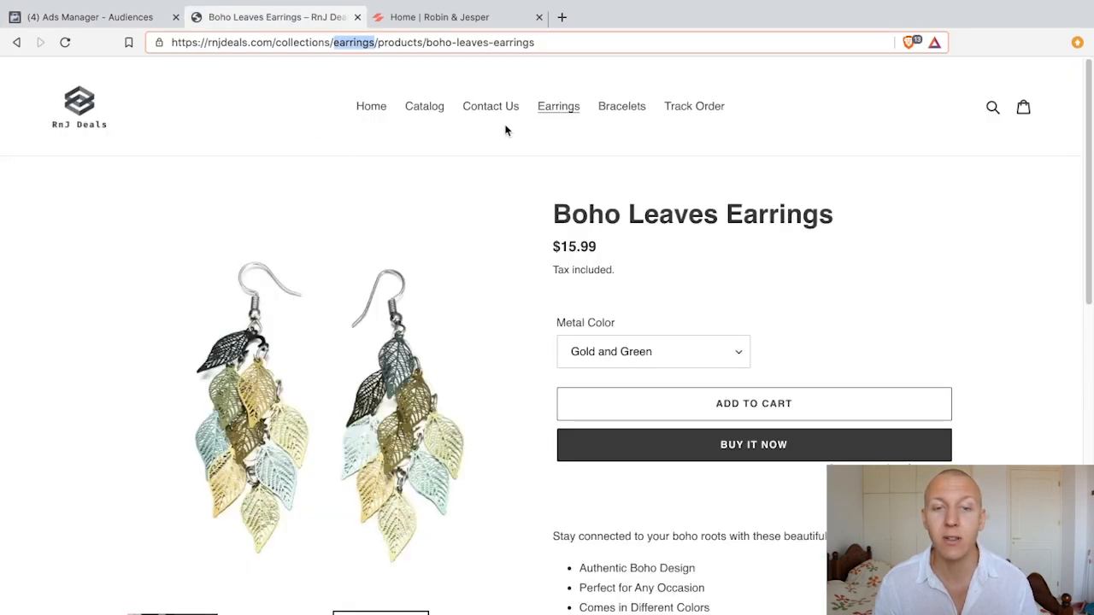
click(623, 111)
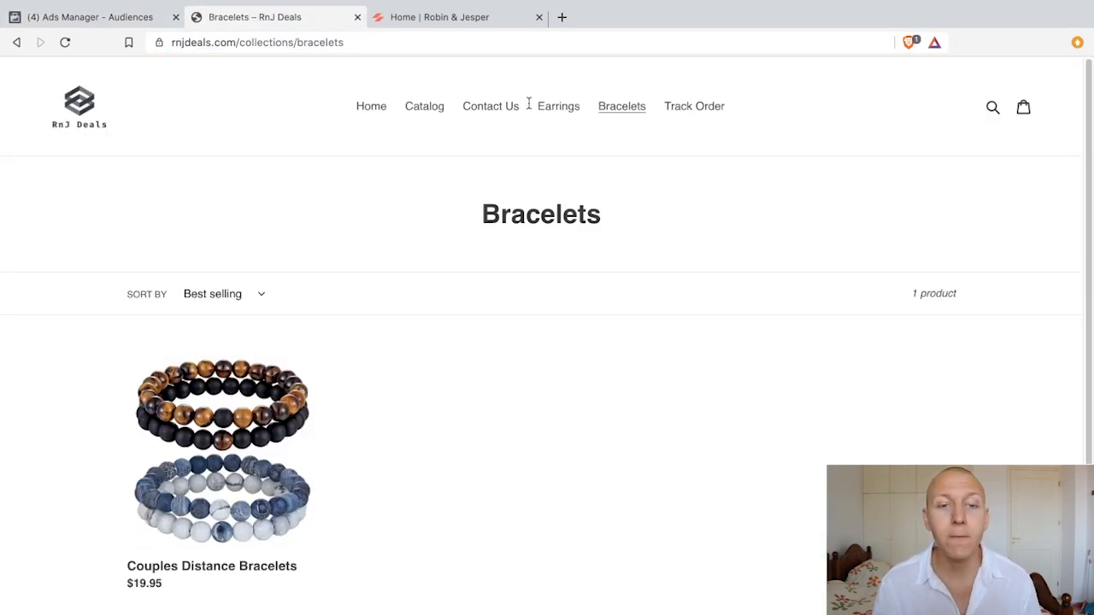
click(430, 108)
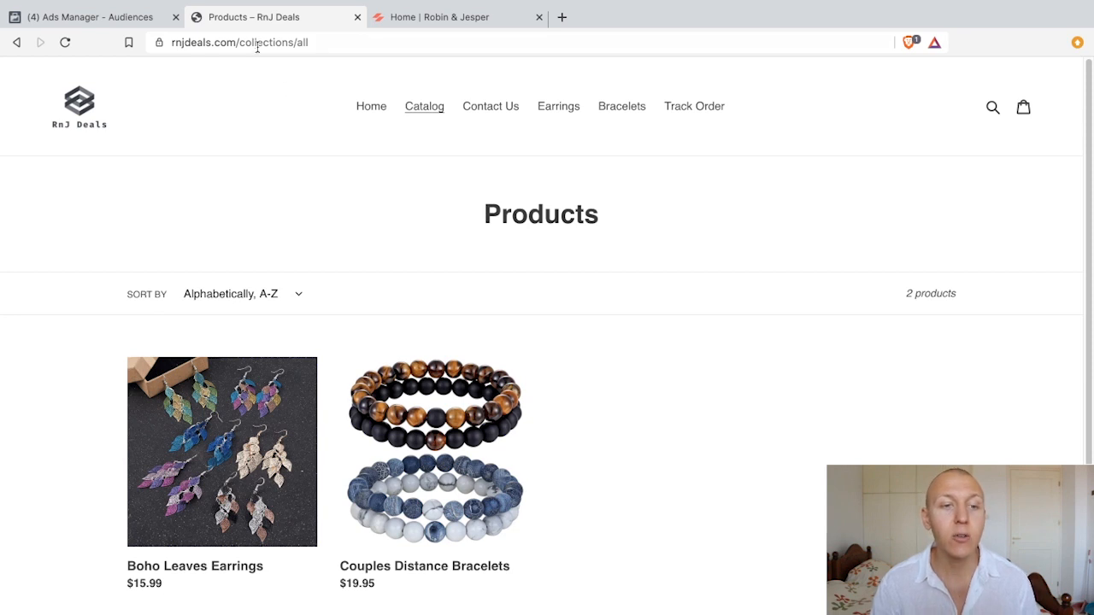
click(256, 48)
click(287, 46)
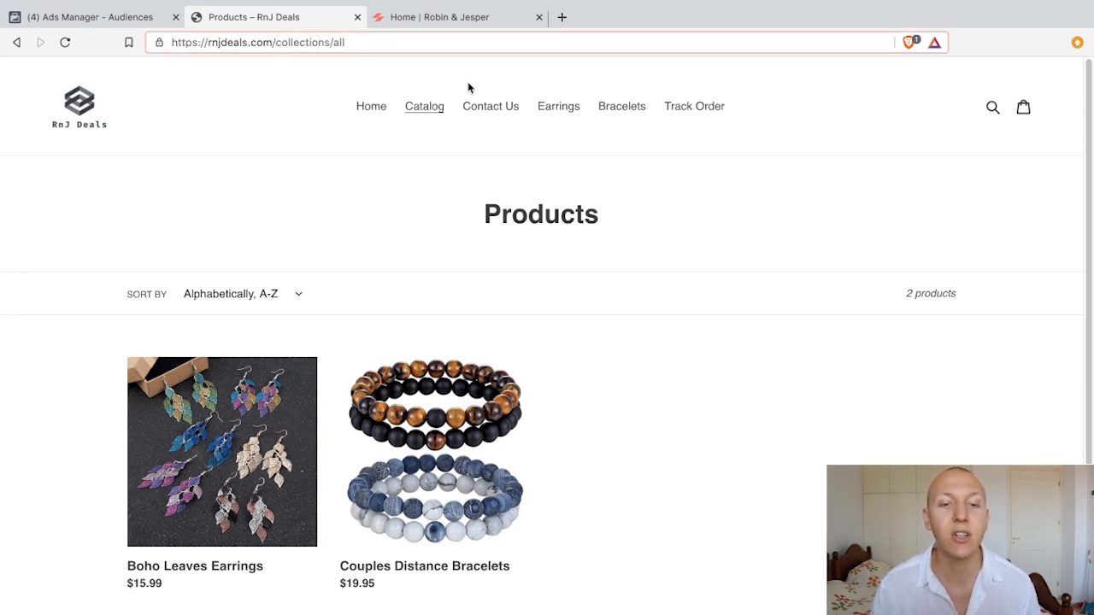
click(564, 113)
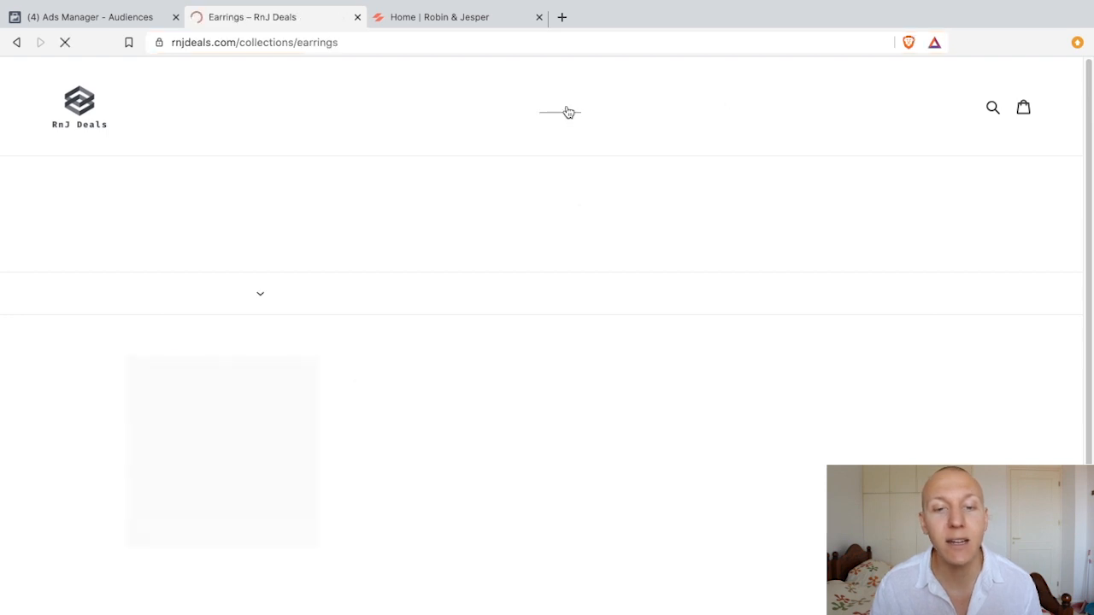
click(291, 432)
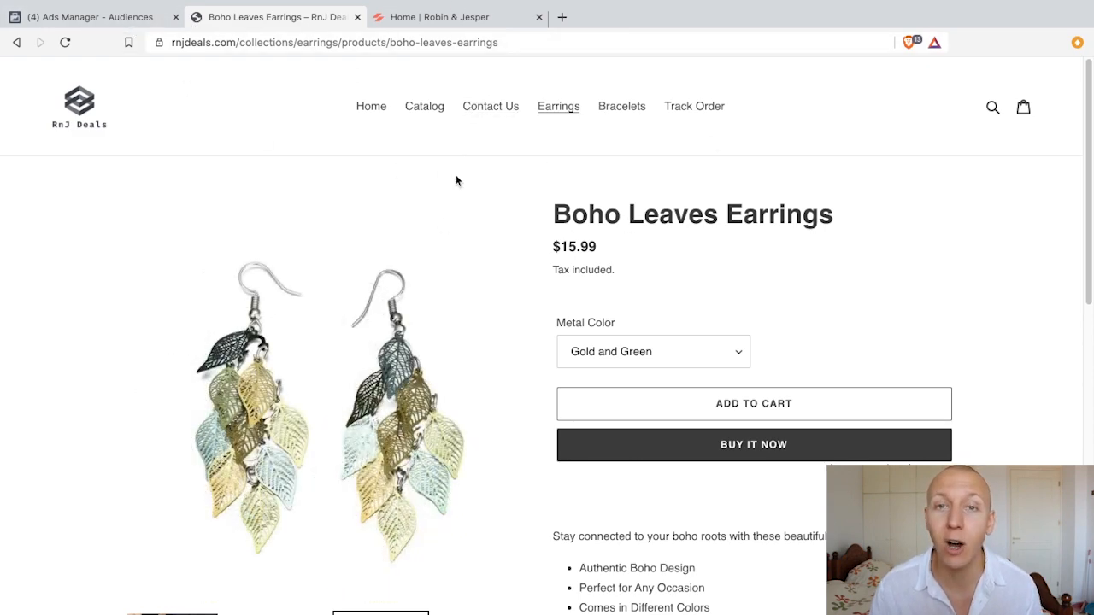
- In Ads Manager, swap the URL keyword "earrings" for "collections" and clear that value again
click(114, 17)
click(312, 337)
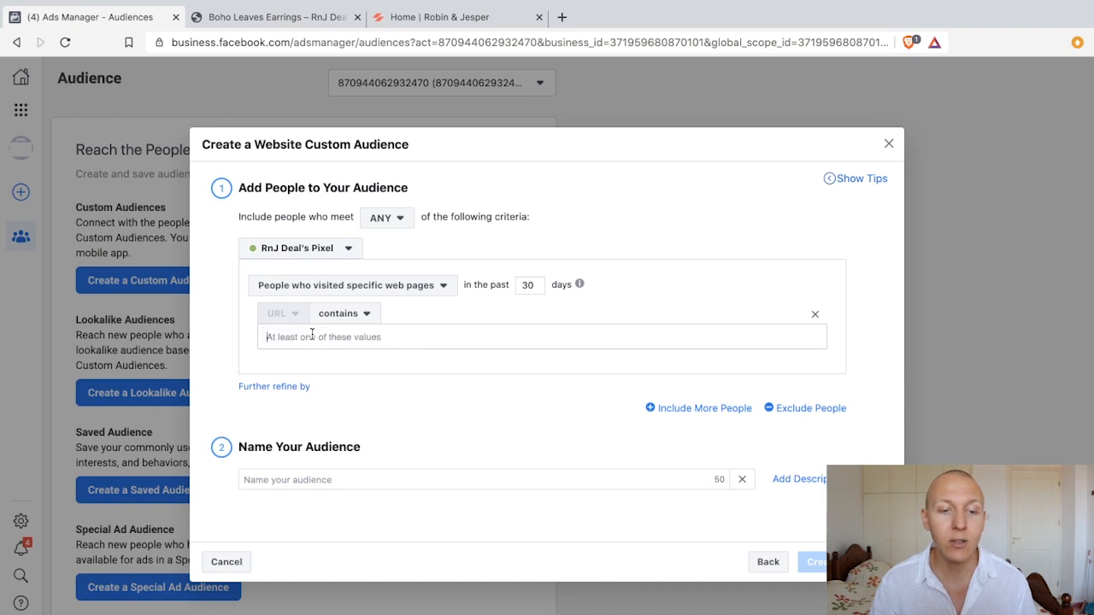
text(collecti)
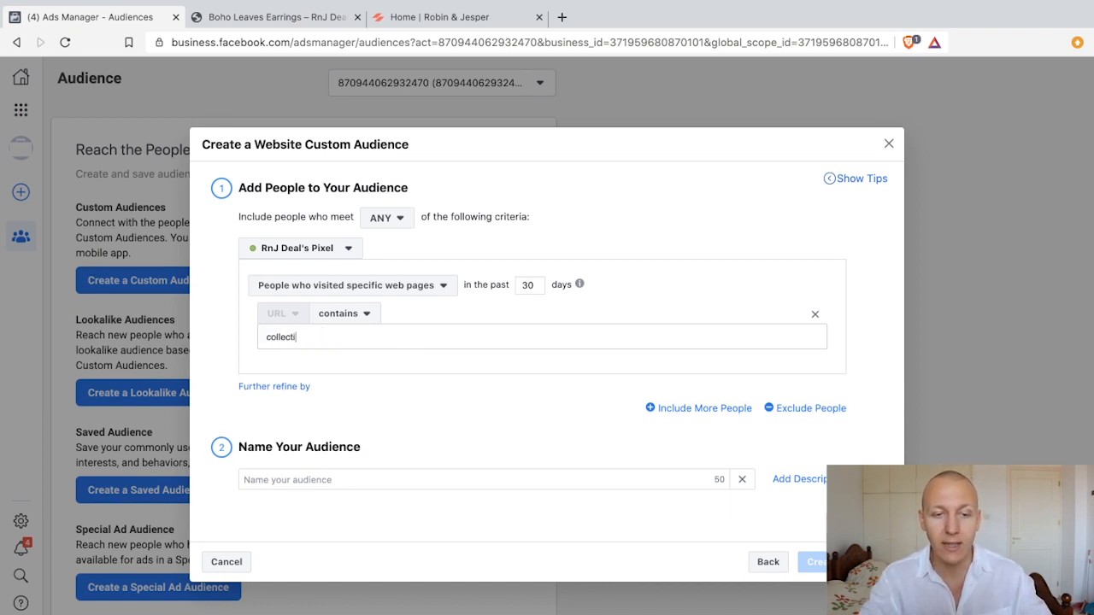
text(ons)
key(Return)
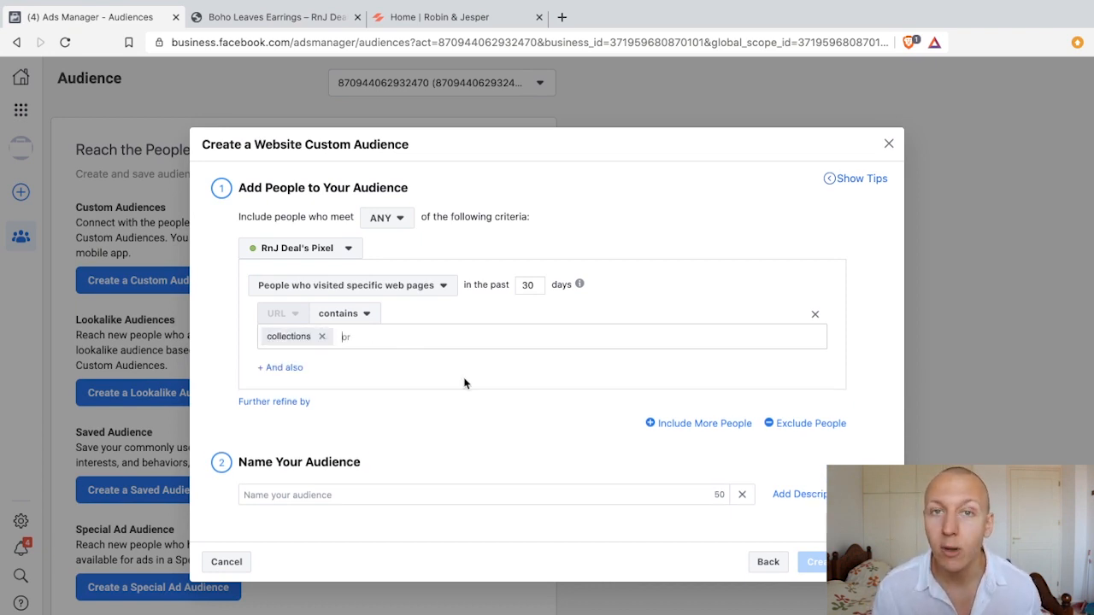
click(322, 336)
- Open the Courses page of the Robin & Jesper website and check its URL
click(312, 20)
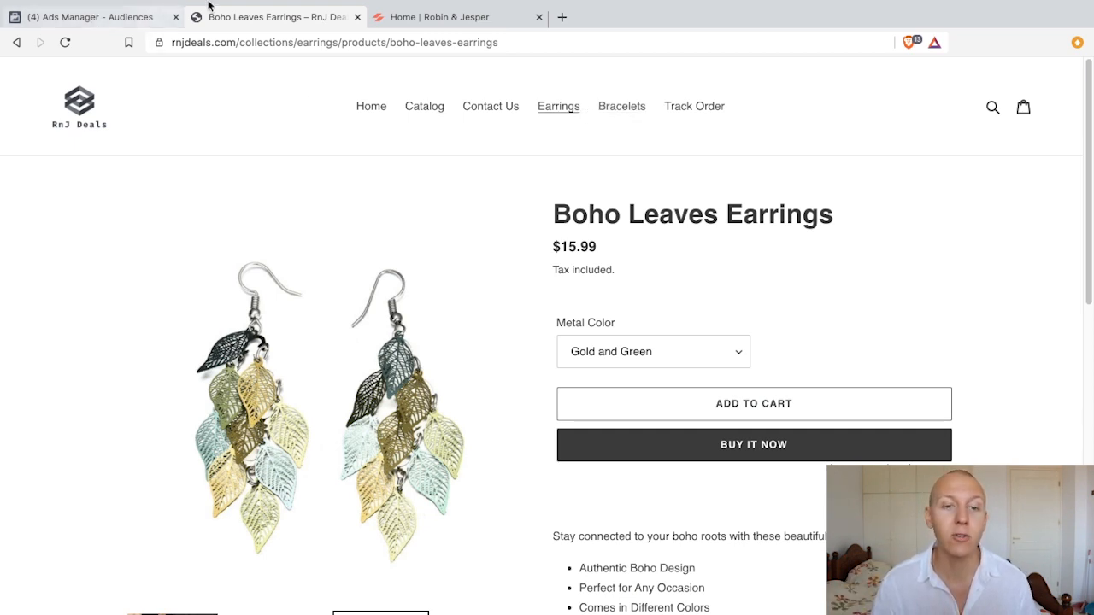
click(400, 17)
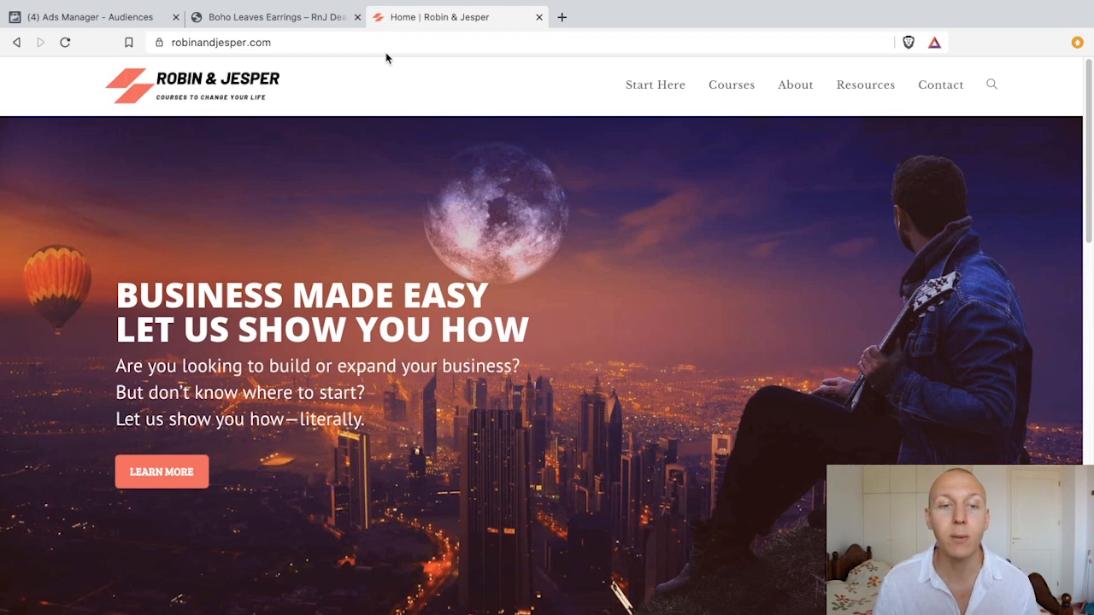
click(740, 93)
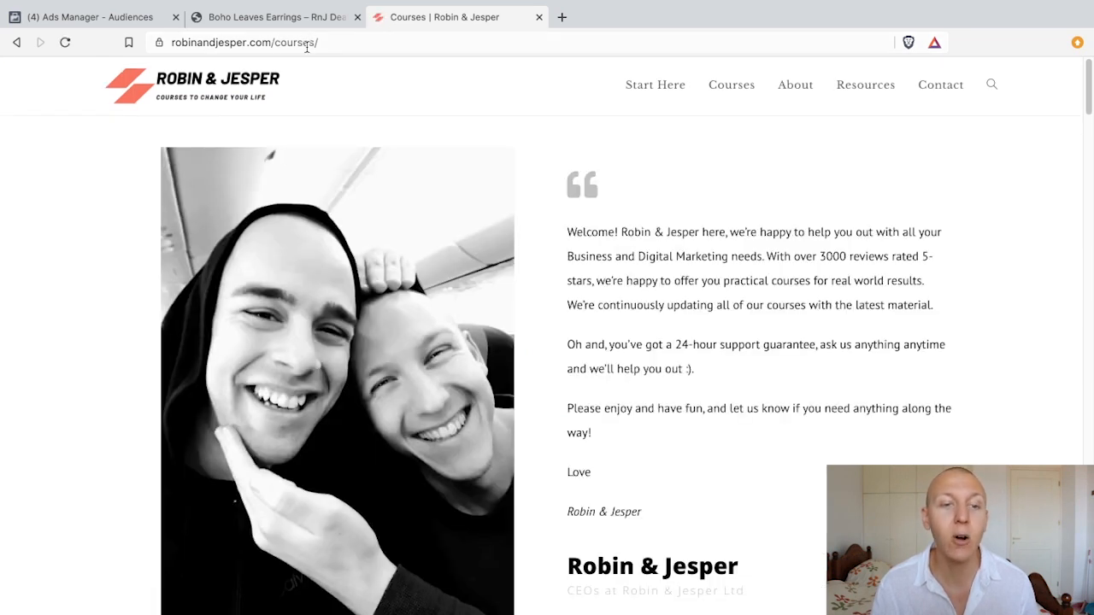
- In Ads Manager, enter "courses" as the URL keyword and add a second condition that the same URL must also match
click(124, 17)
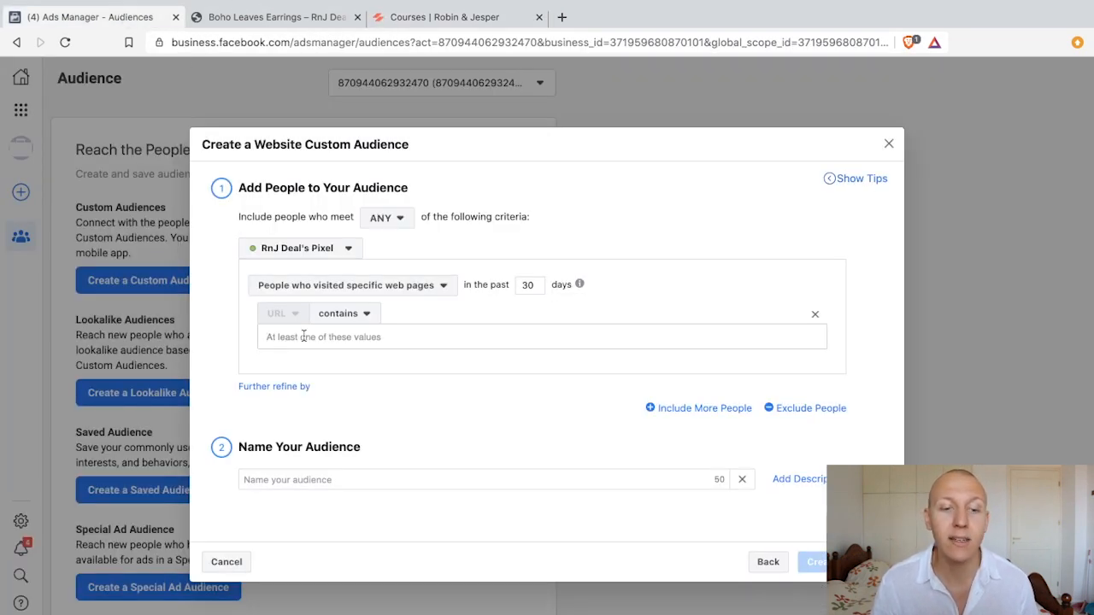
text(rses)
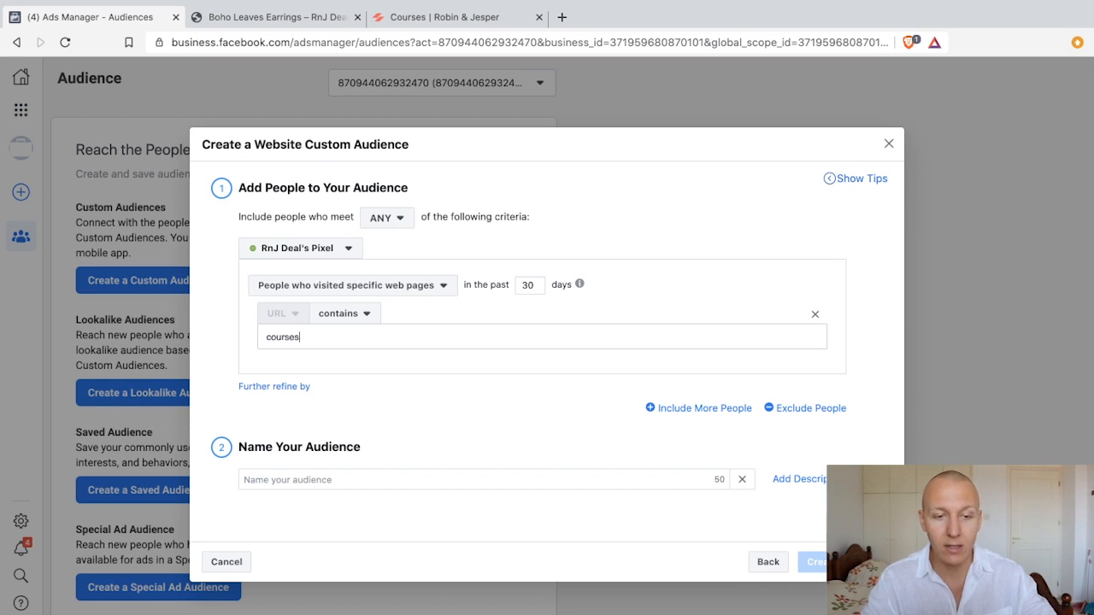
key(Return)
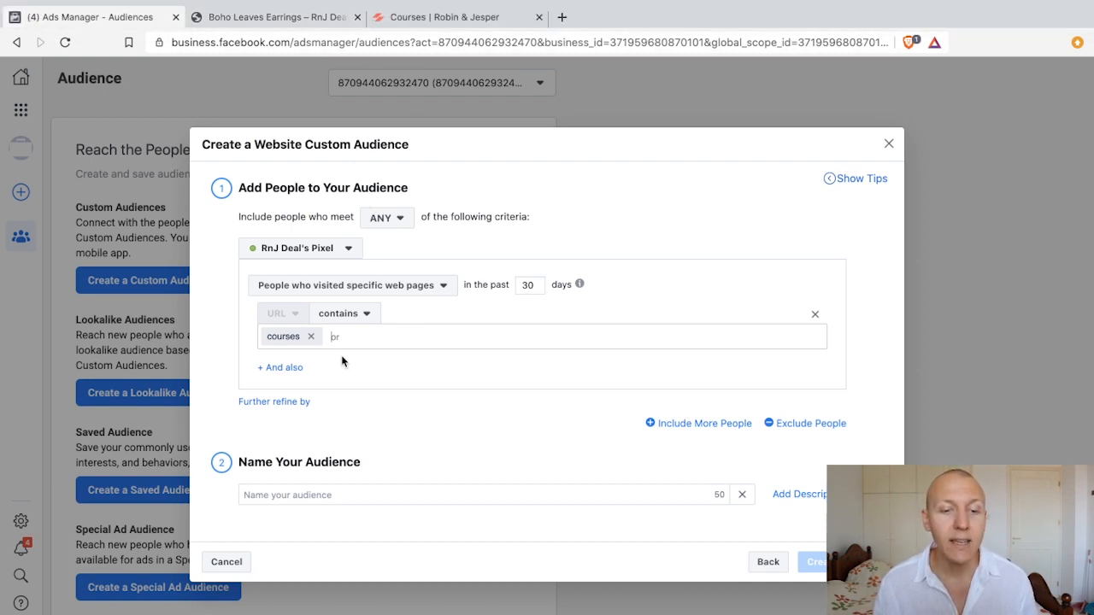
click(285, 369)
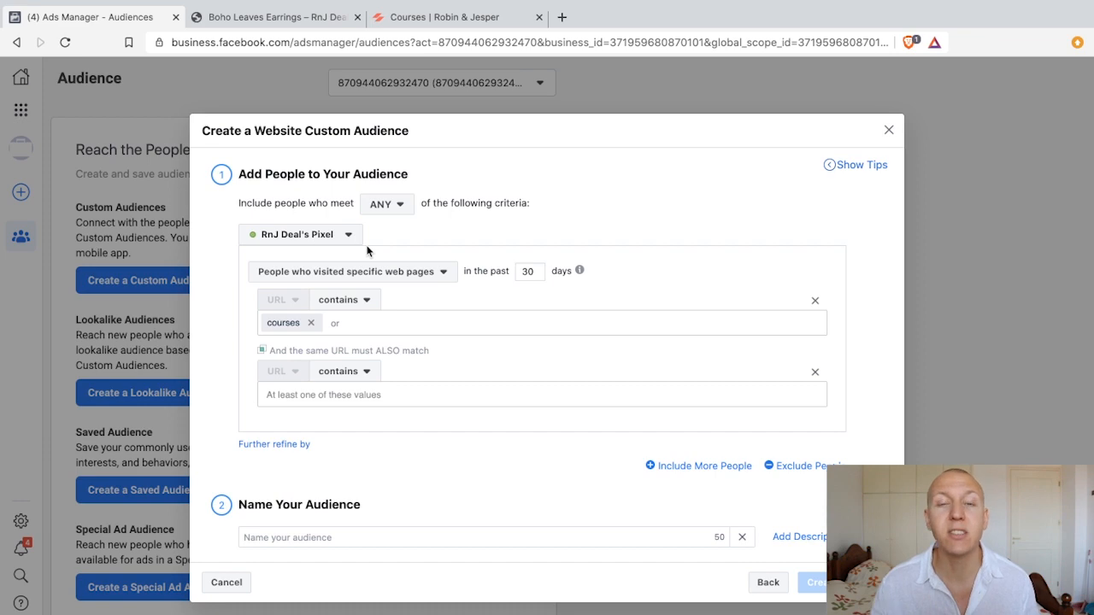
- Examine the digital marketing courses on the Robin & Jesper Courses page against the empty second URL condition in Ads Manager
click(443, 17)
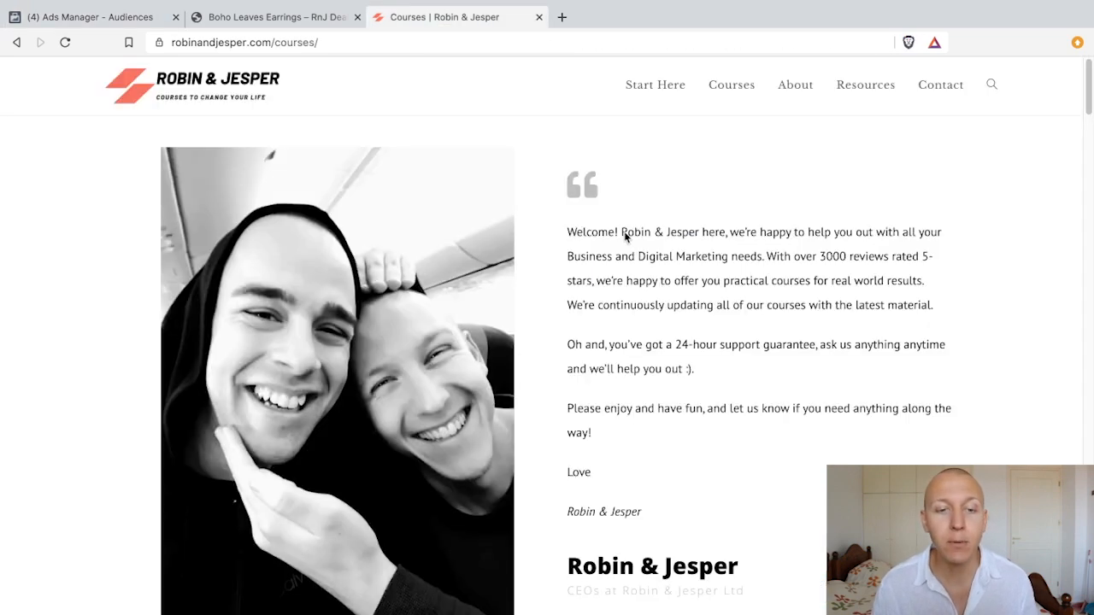
scroll(559, 293, down, 15)
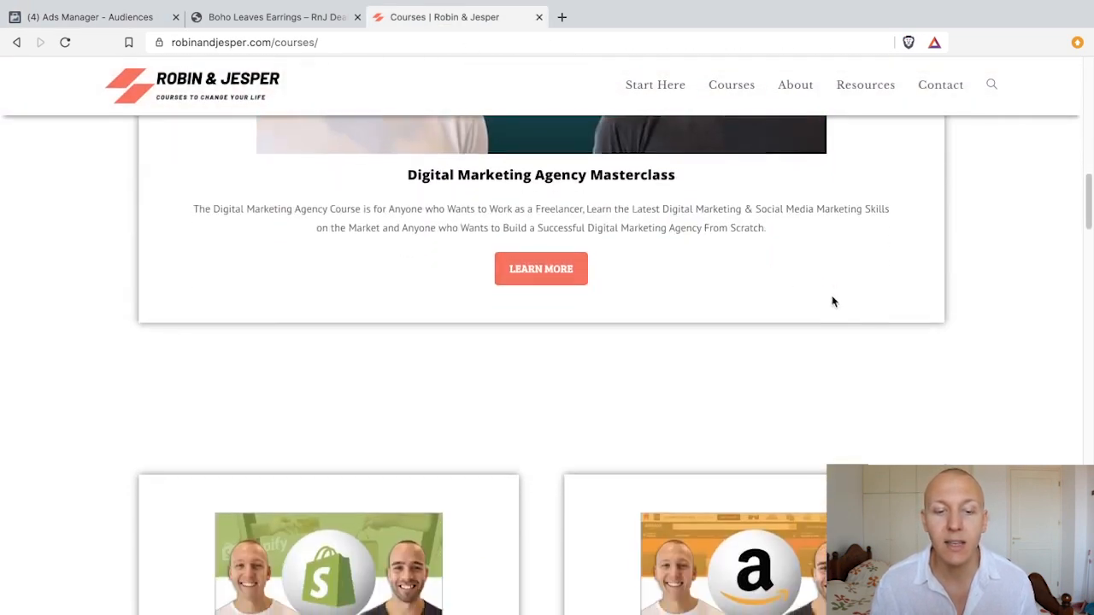
scroll(802, 282, down, 5)
scroll(618, 310, down, 8)
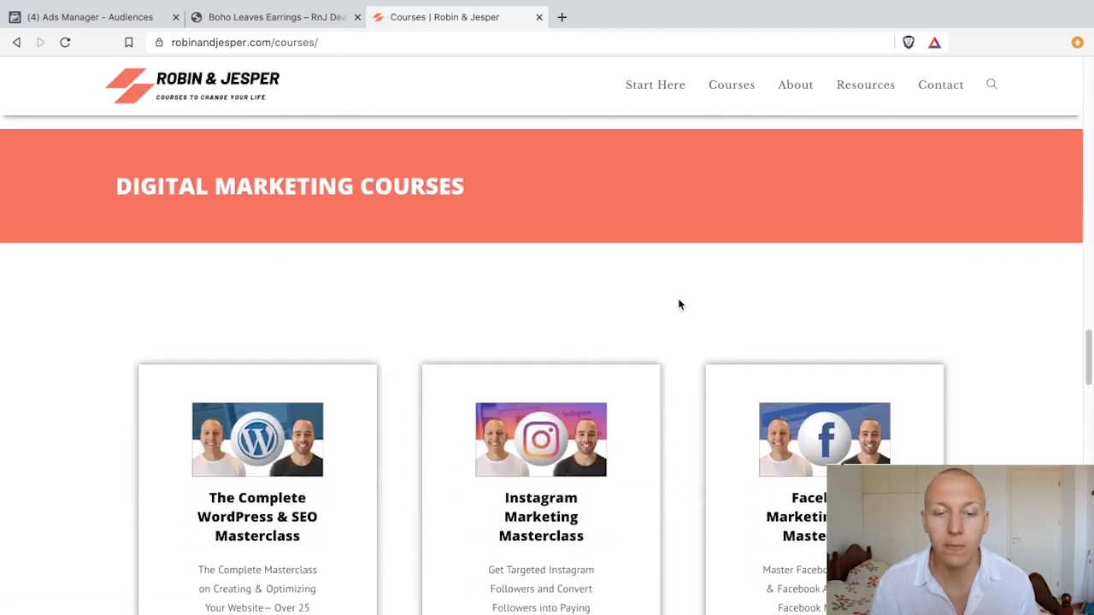
scroll(750, 310, up, 6)
scroll(750, 310, down, 3)
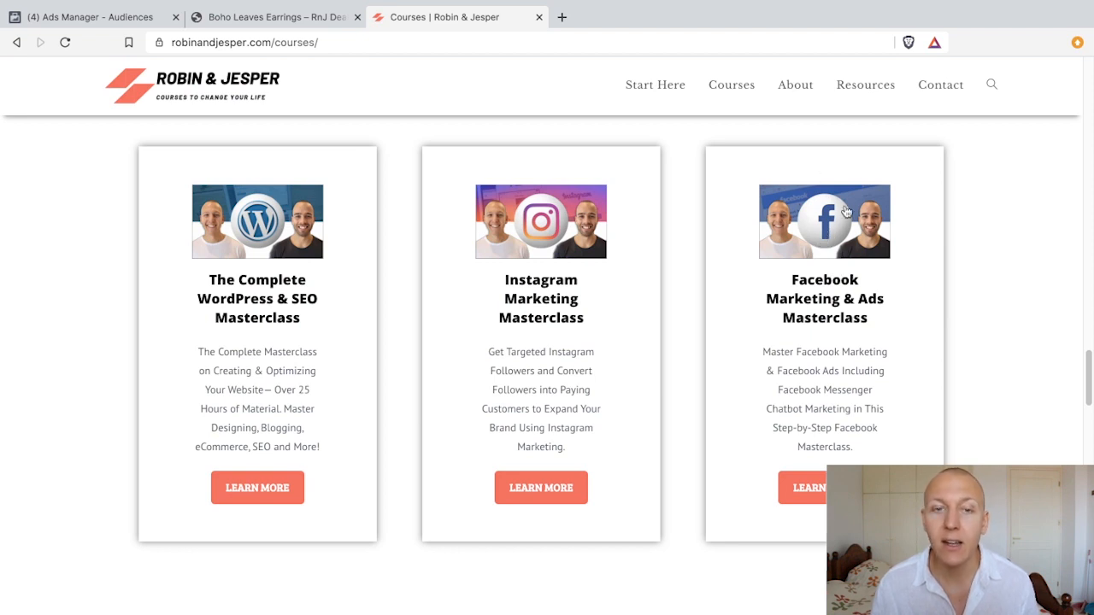
click(119, 17)
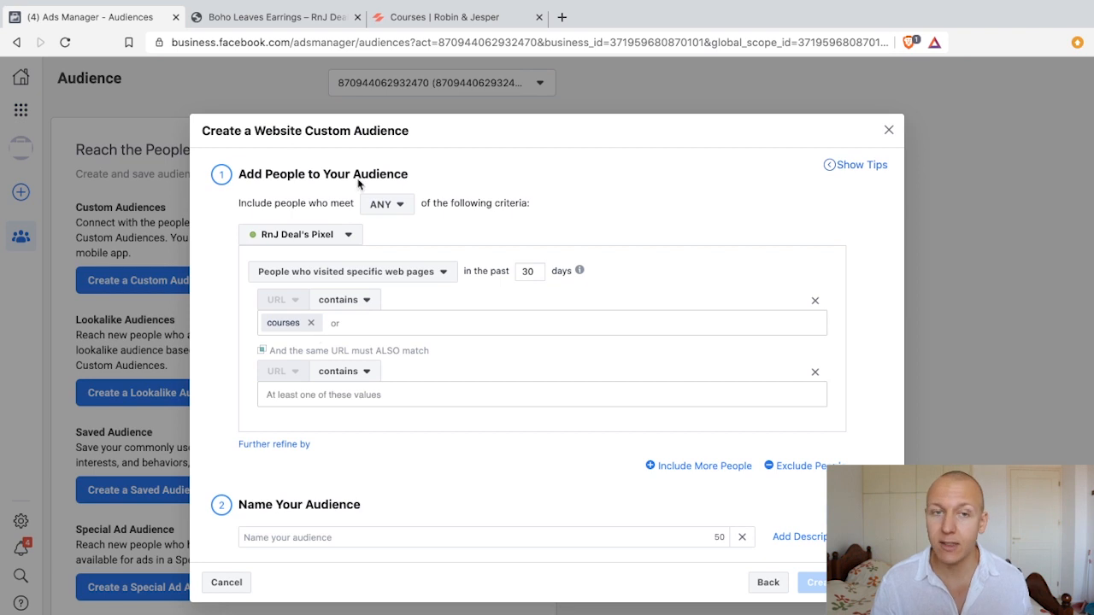
click(428, 17)
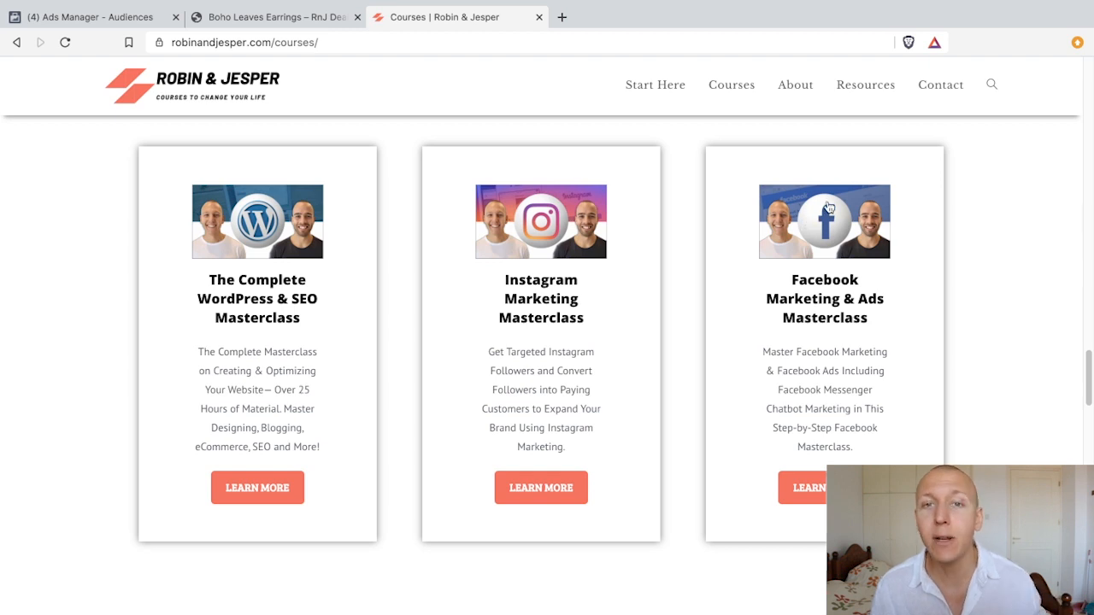
click(69, 15)
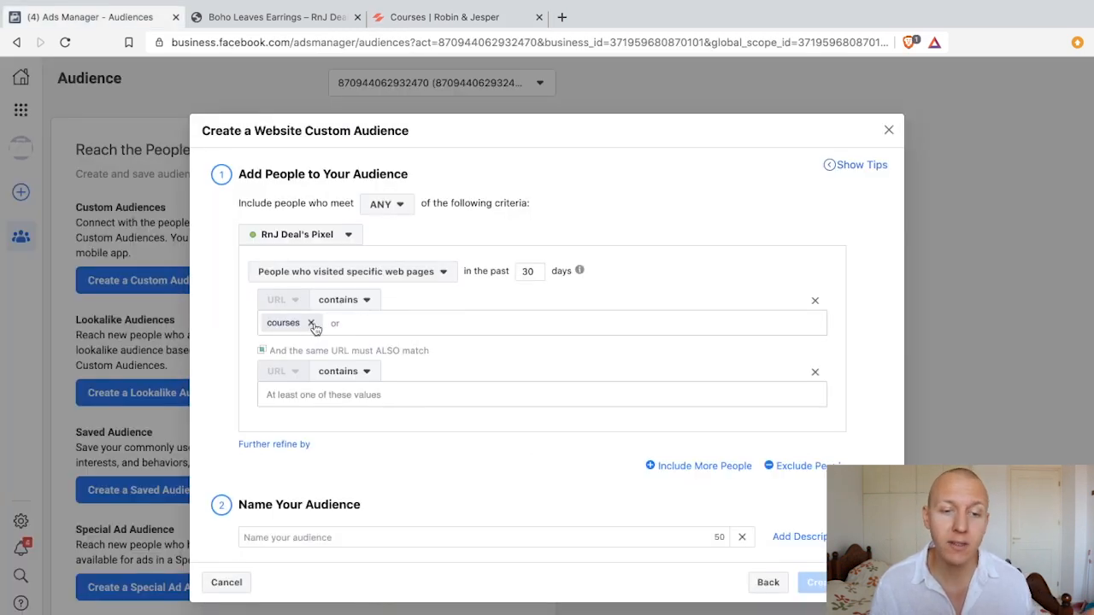
- Replace the first URL keyword with "facebook" and enter "courses" as the keyword of the second URL condition
click(311, 322)
text(a)
key(BackSpace)
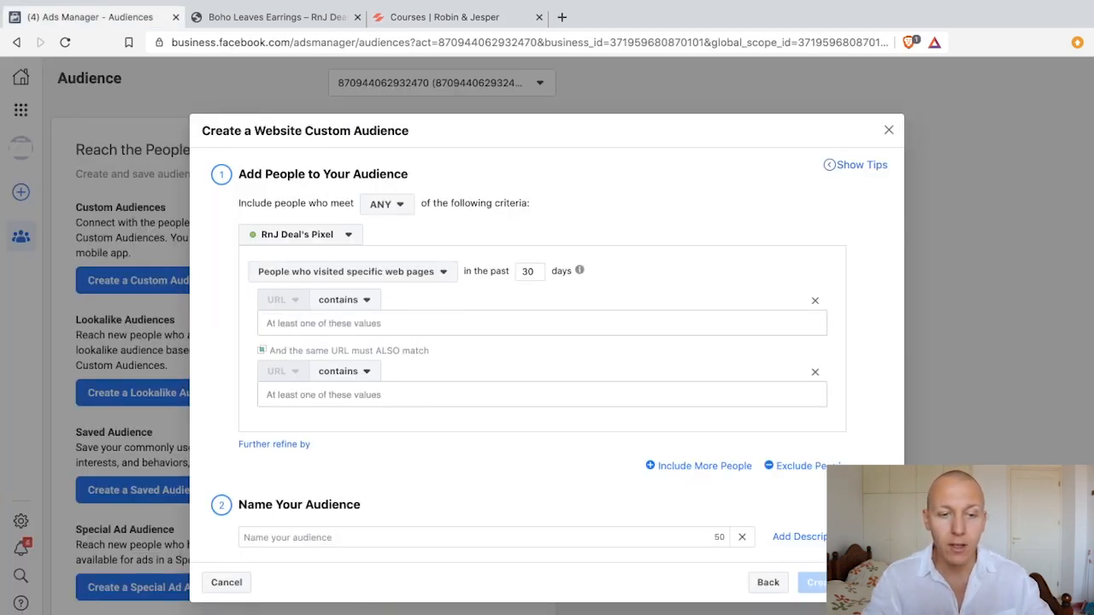
text(facebook)
key(Return)
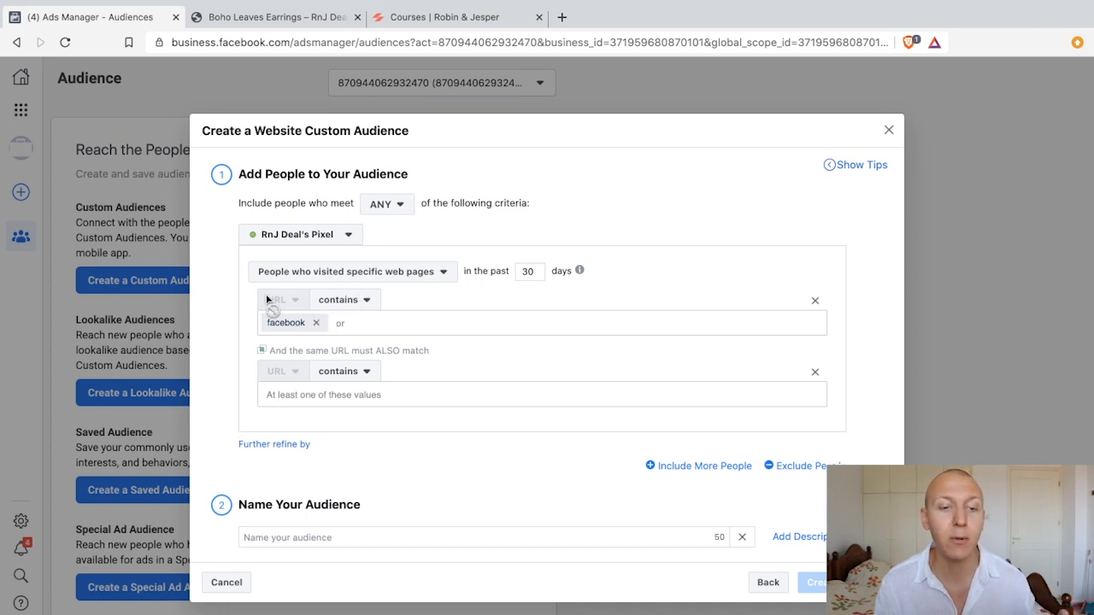
click(330, 395)
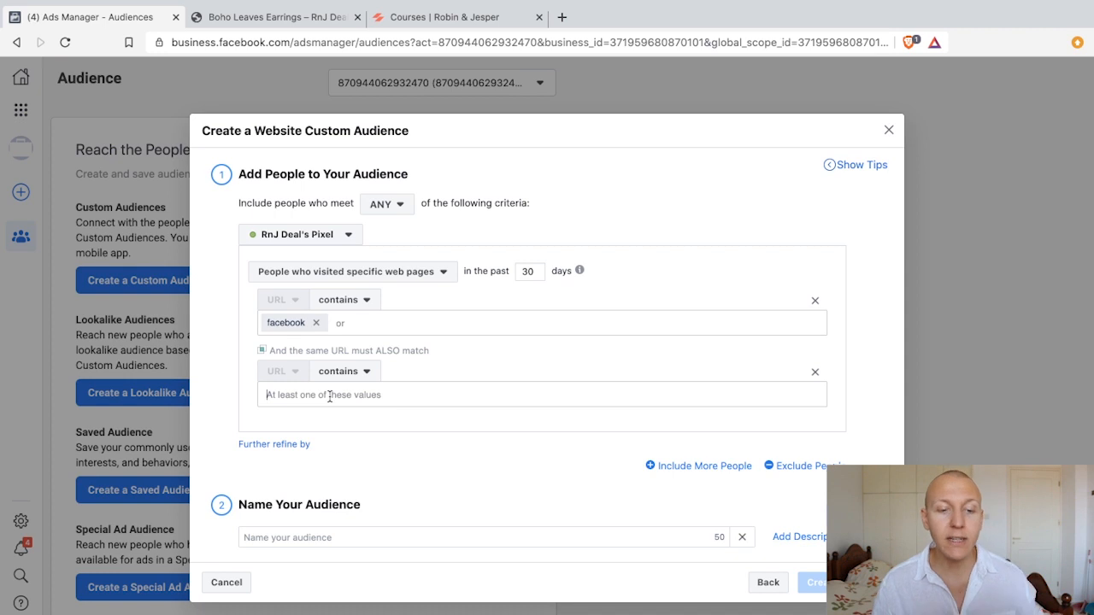
text(courses)
key(Return)
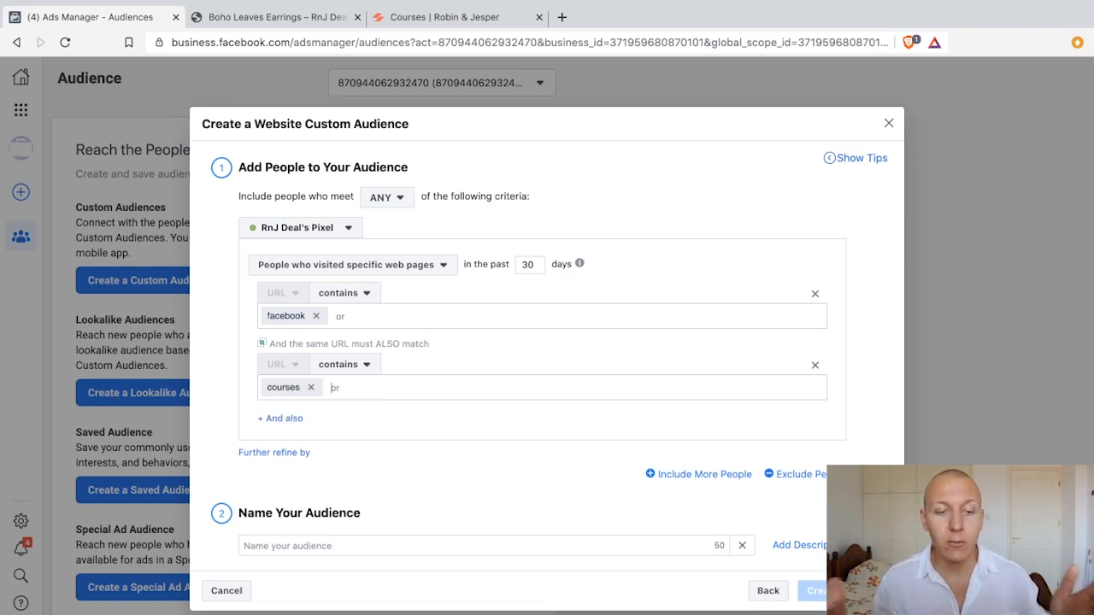
- Compare the Robin & Jesper Courses page with the two URL conditions in Ads Manager that the same URL must match
click(428, 11)
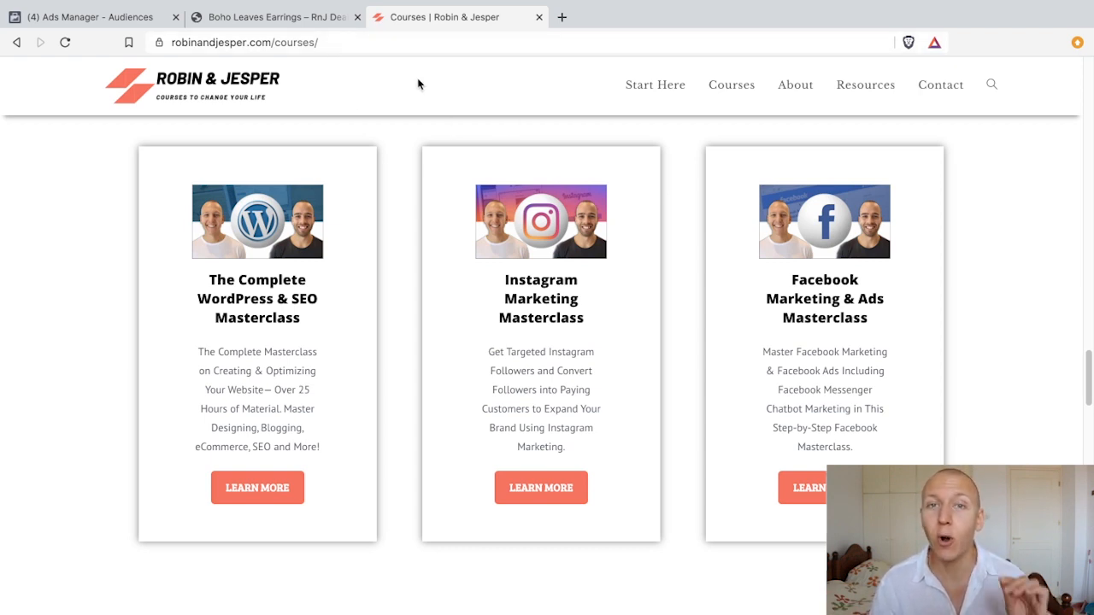
click(107, 15)
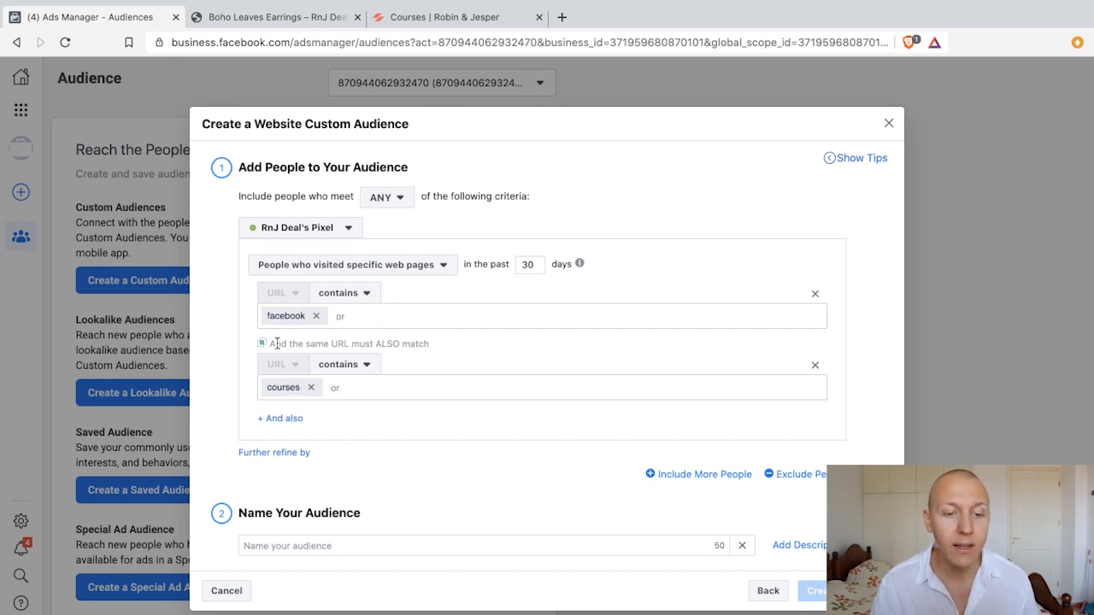
drag(276, 343, 433, 349)
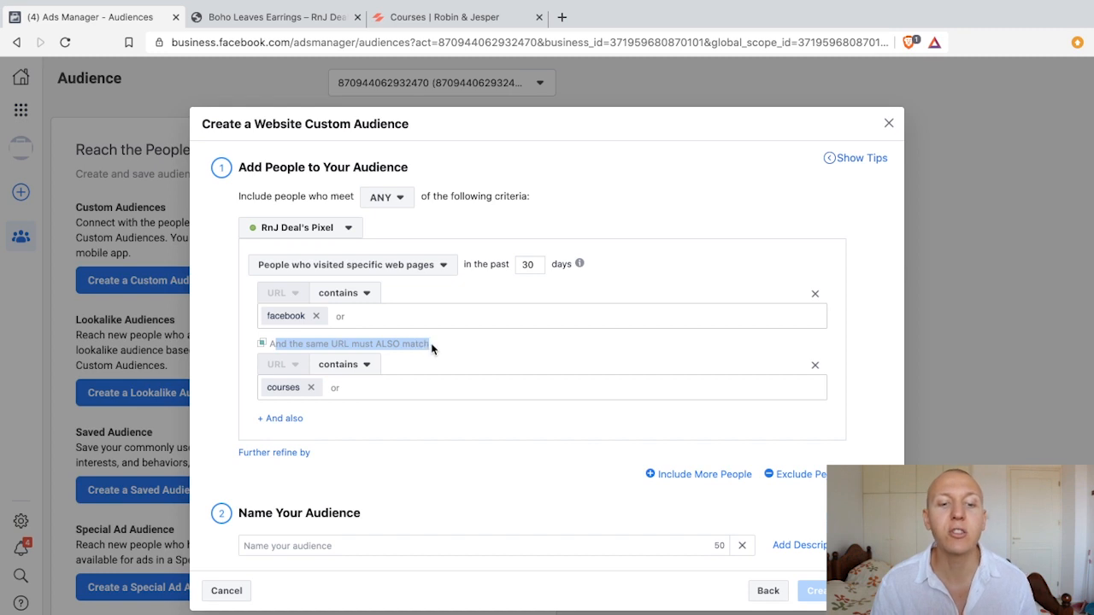
click(433, 347)
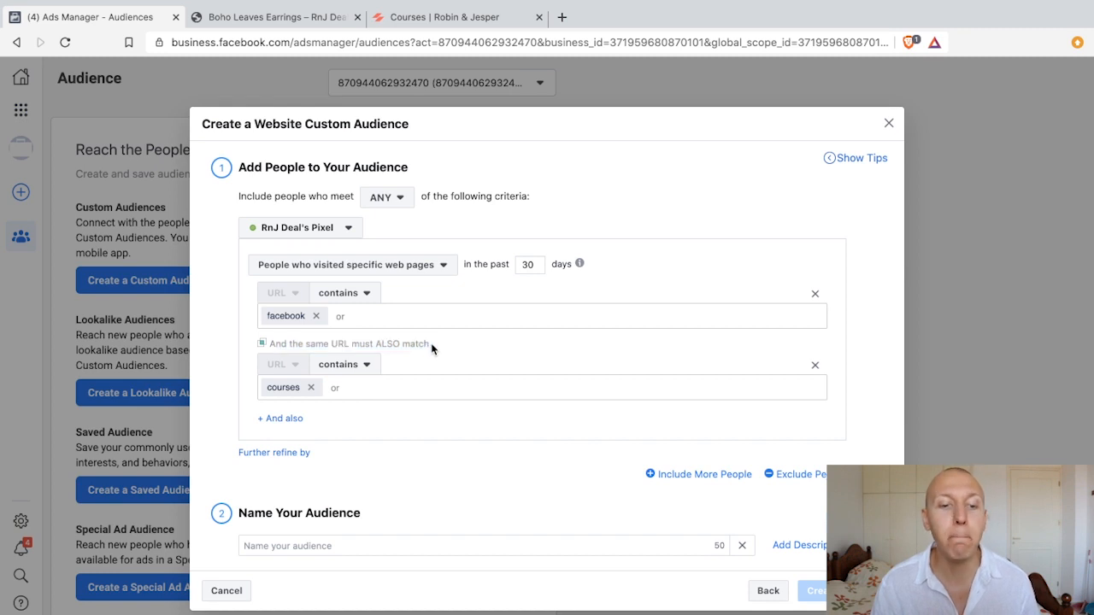
- Clear both URL keywords, enter "checkout" in the first condition and remove the second URL condition
click(311, 388)
click(315, 315)
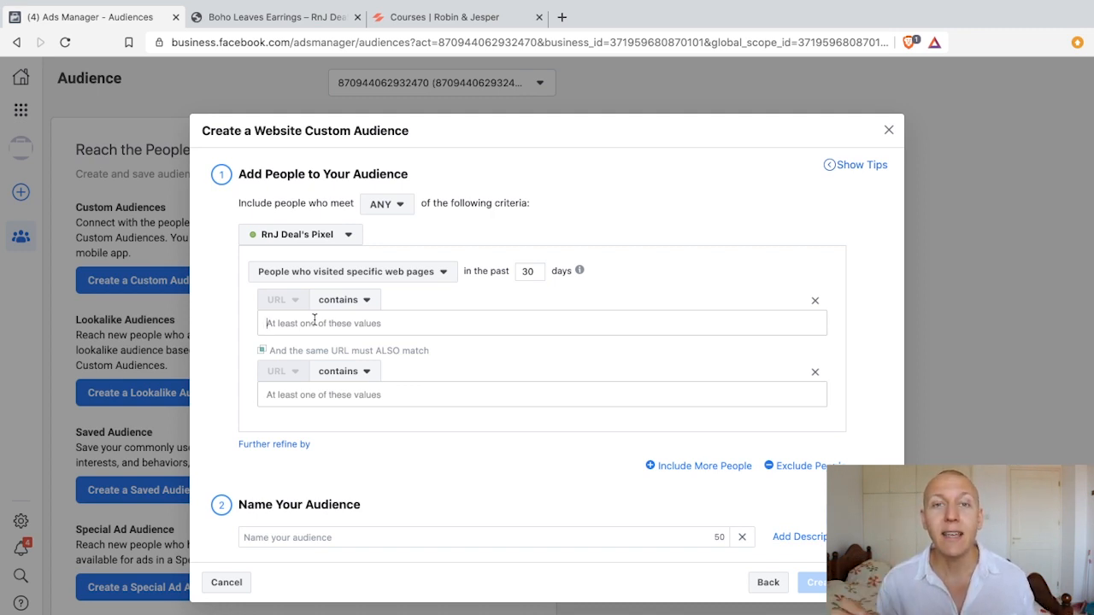
click(315, 321)
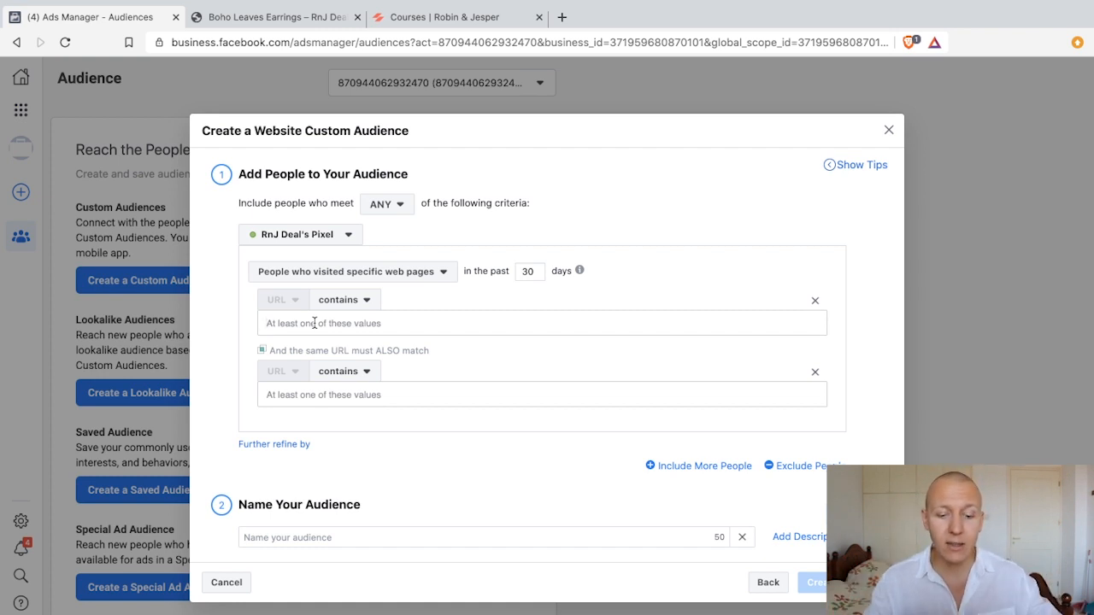
text(checkoiu)
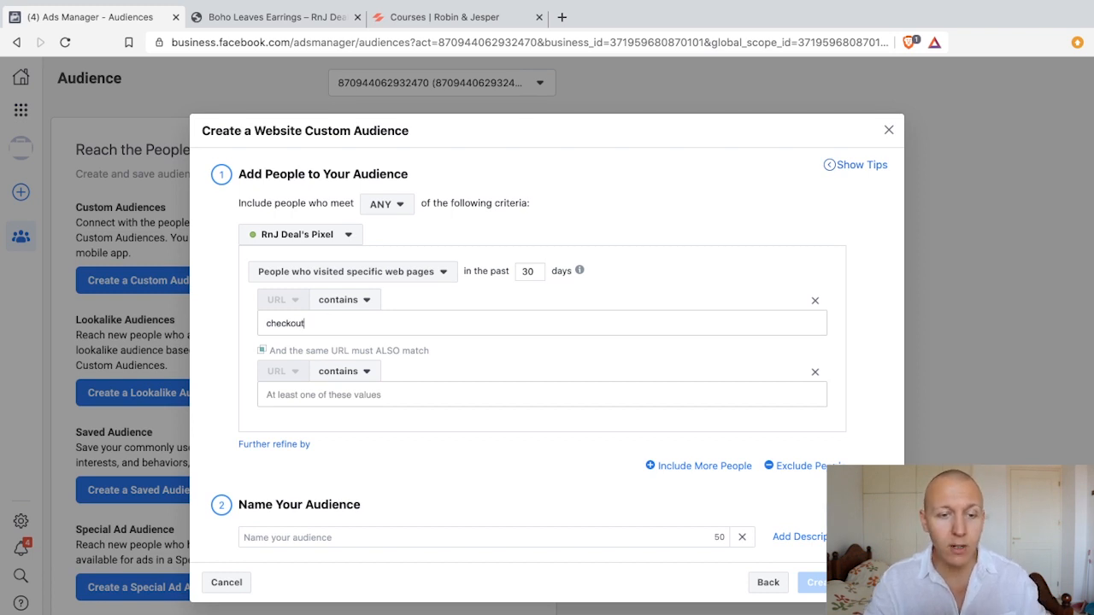
key(Return)
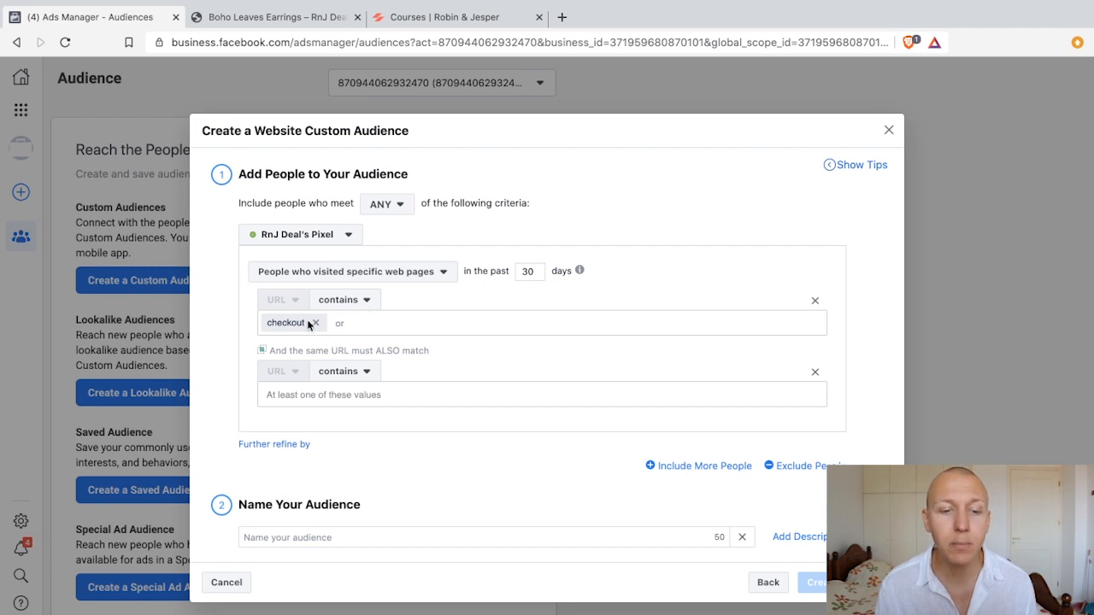
click(816, 376)
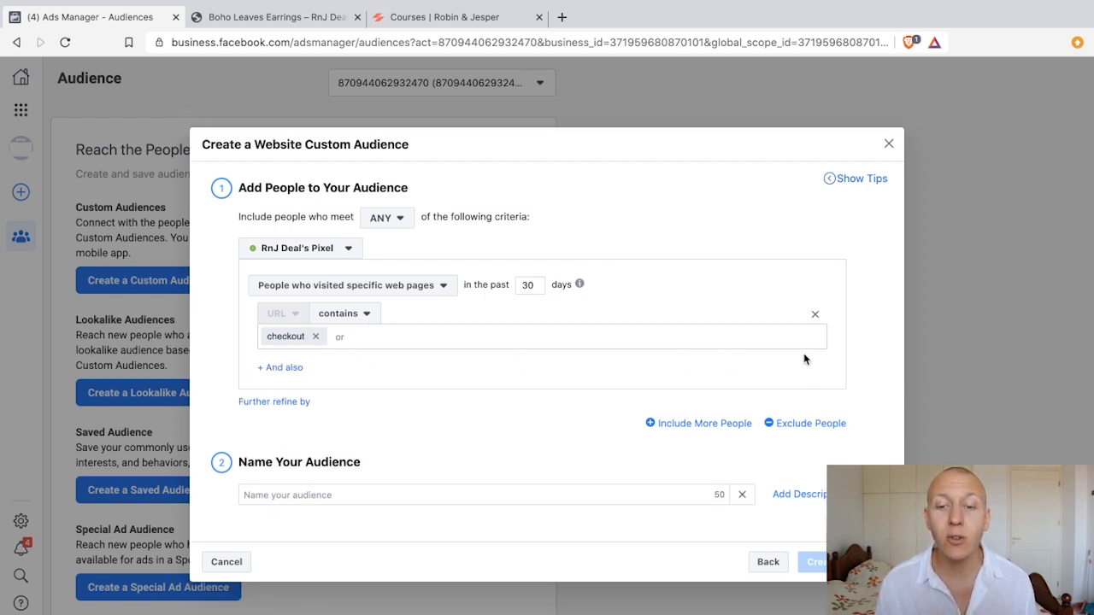
- Exclude people who visited specific web pages whose URL contains "thank-you"
click(802, 424)
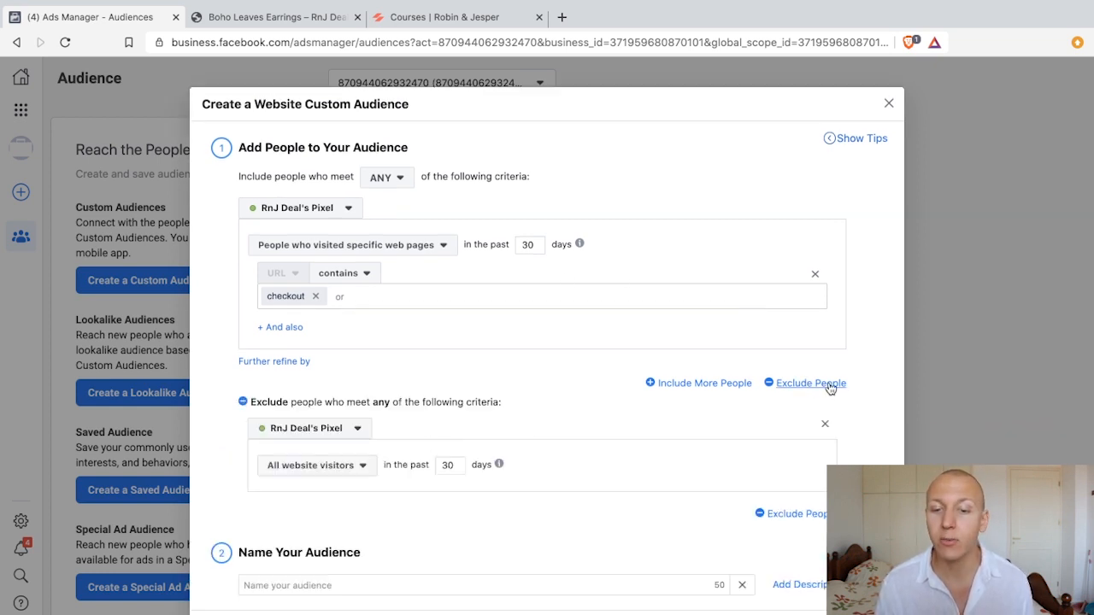
click(365, 465)
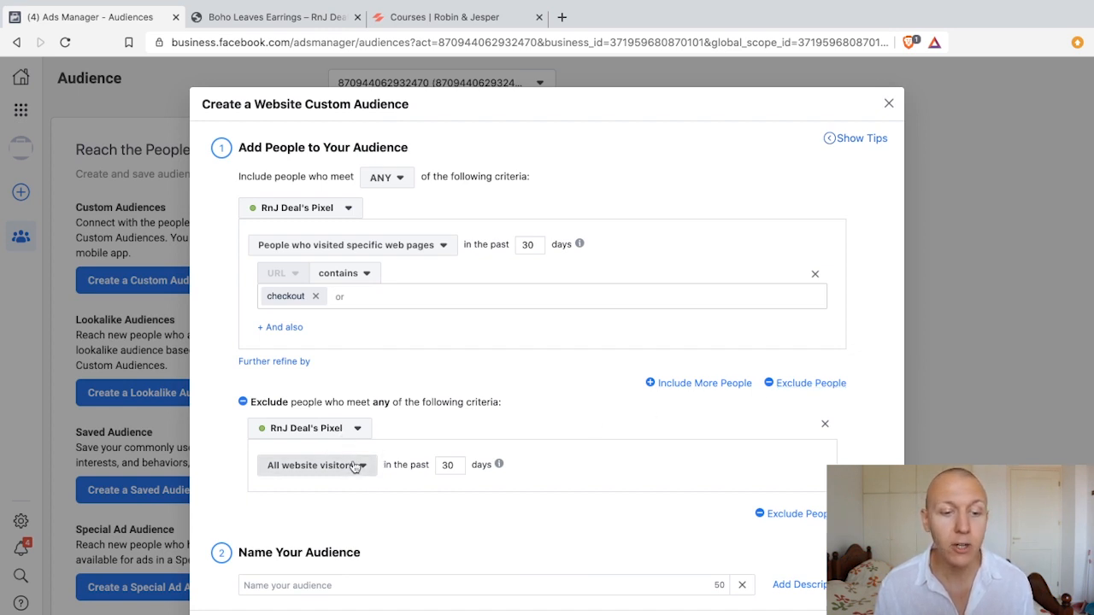
click(345, 545)
scroll(486, 452, down, 1)
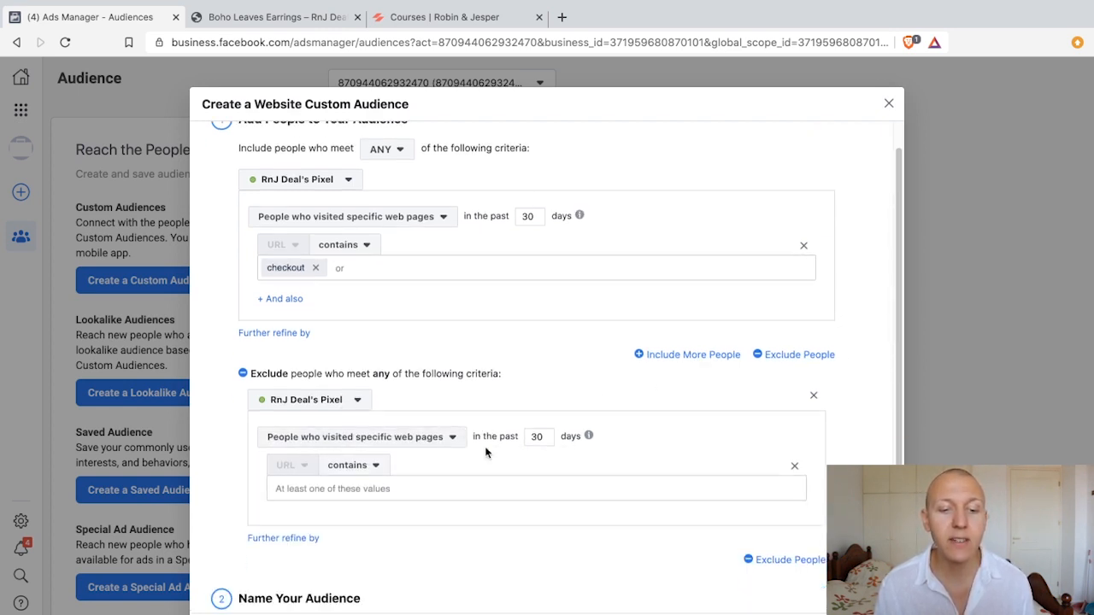
scroll(389, 470, down, 1)
scroll(389, 469, down, 1)
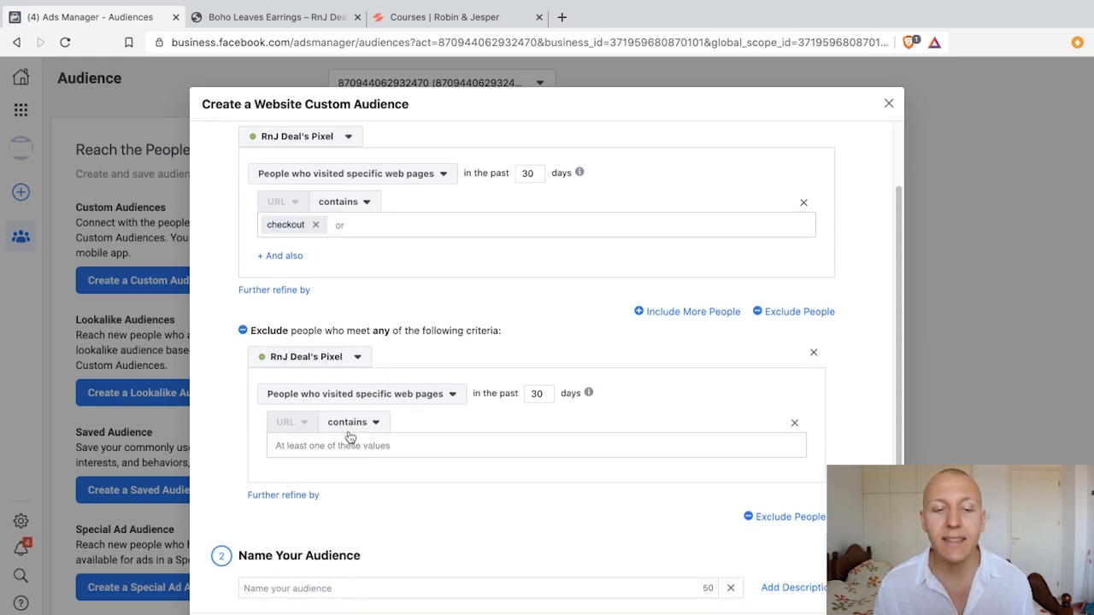
click(335, 447)
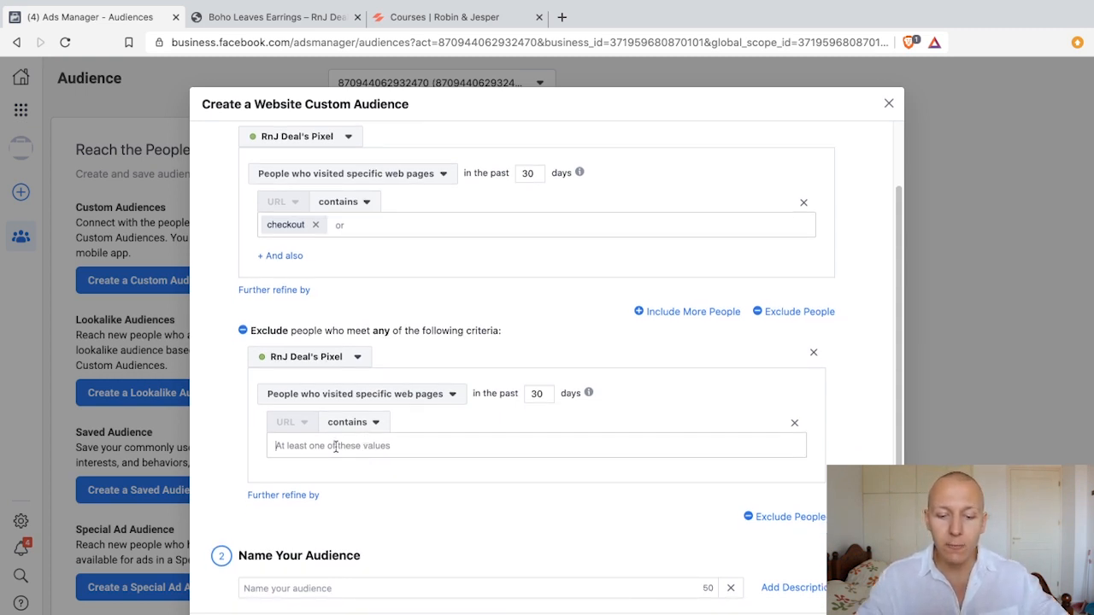
text(thank-you)
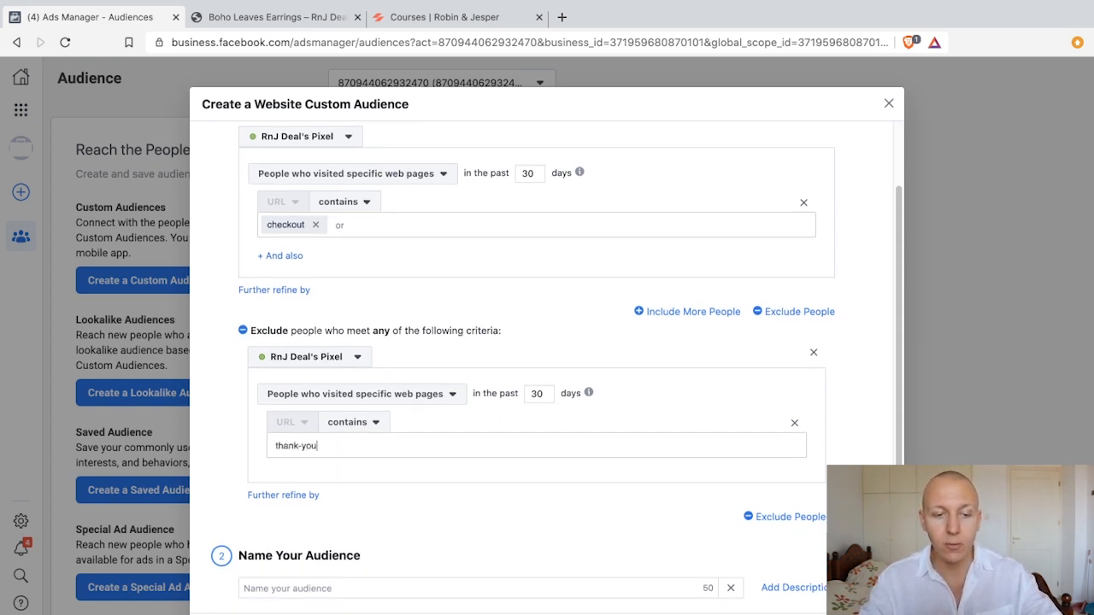
key(Return)
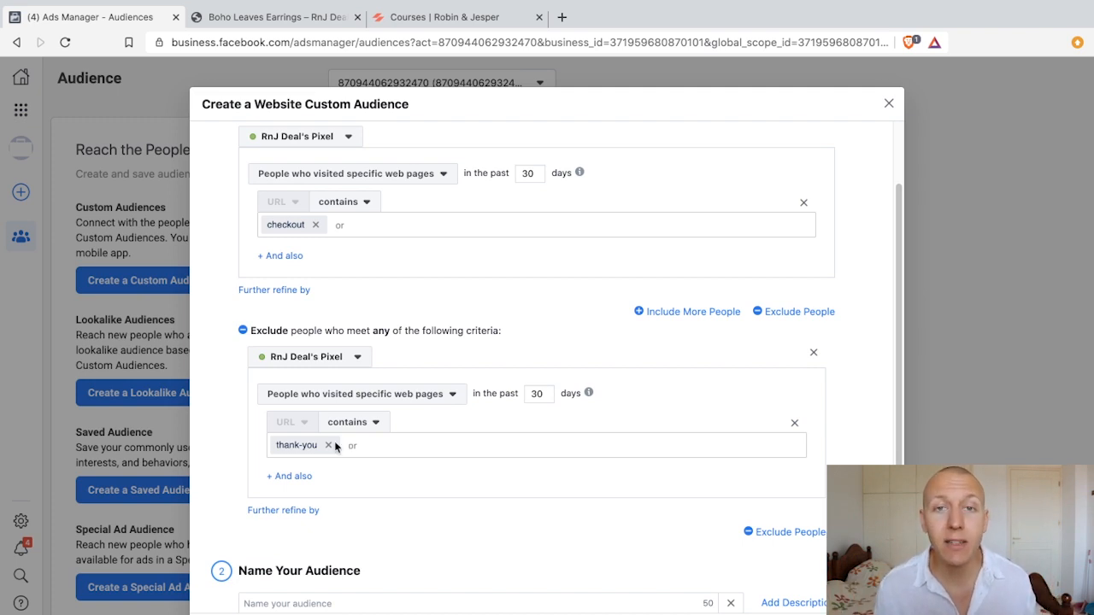
- Swap the excluded URL keyword for "purchase-completed" and clear that value again
click(327, 445)
text(p)
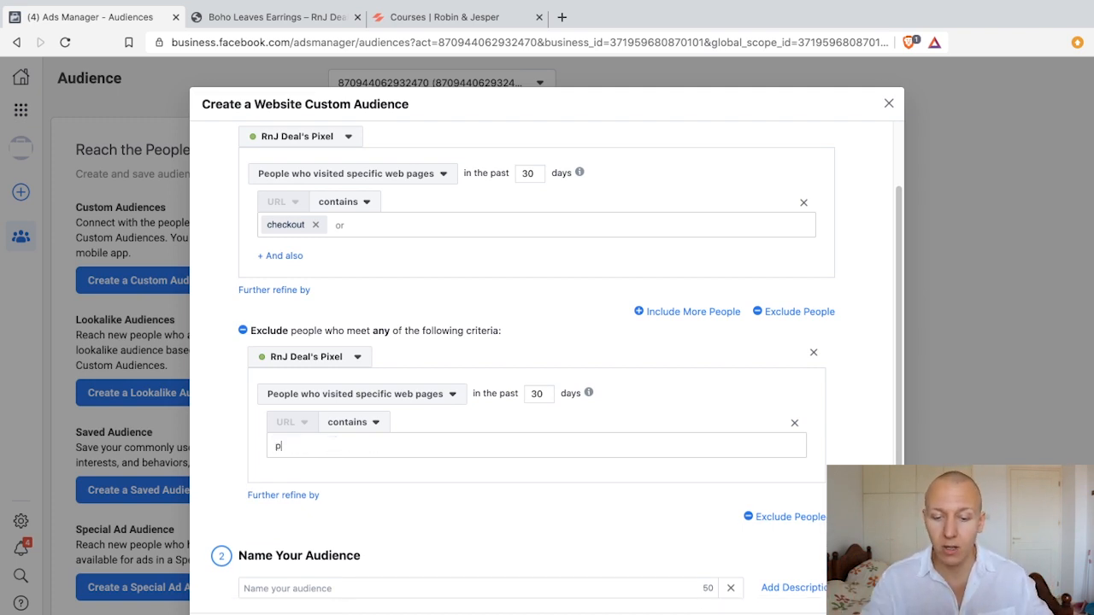
text(urchase-completed)
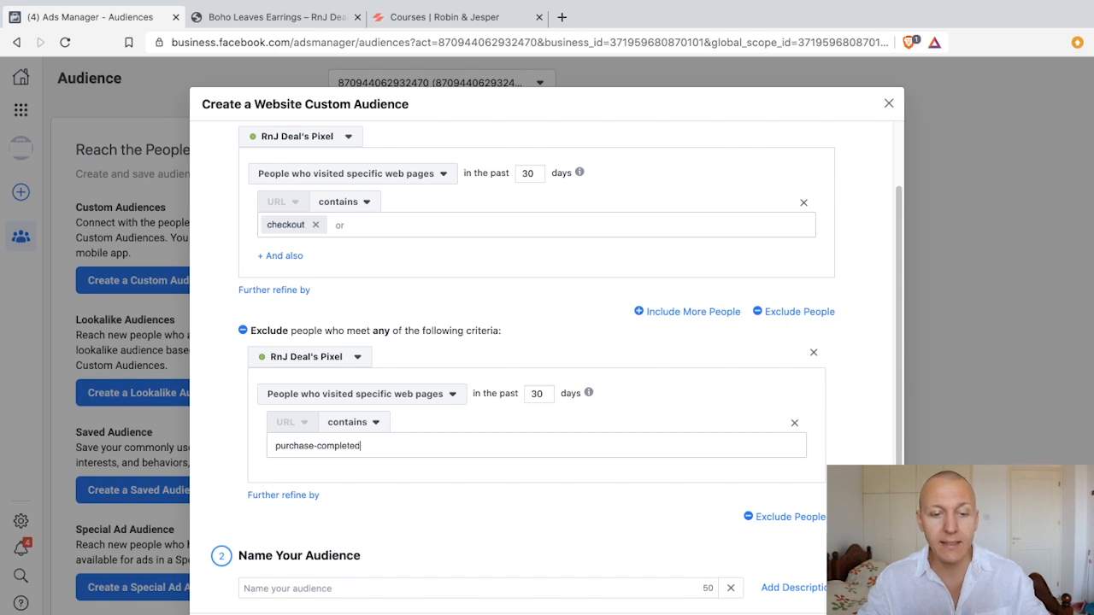
key(Return)
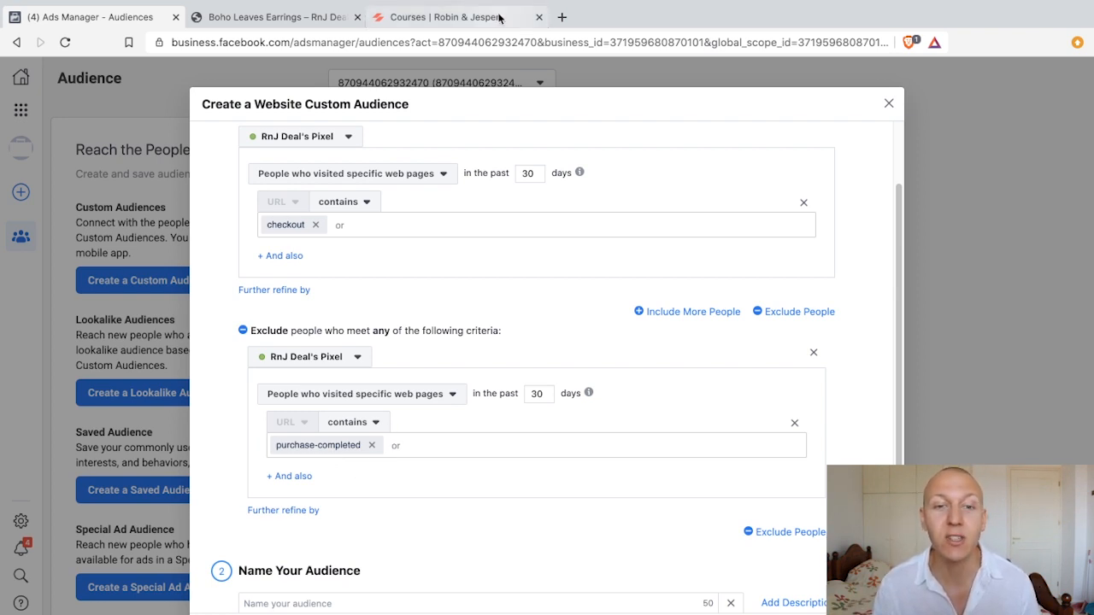
click(373, 447)
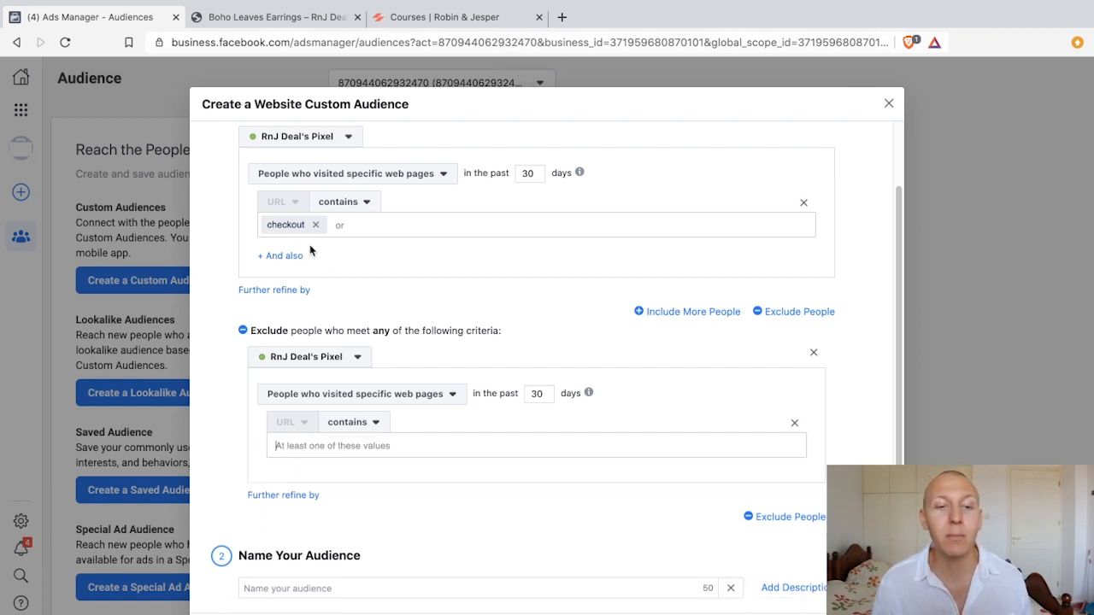
- Replace the included URL keyword "checkout" with "purchase-completed"
click(317, 225)
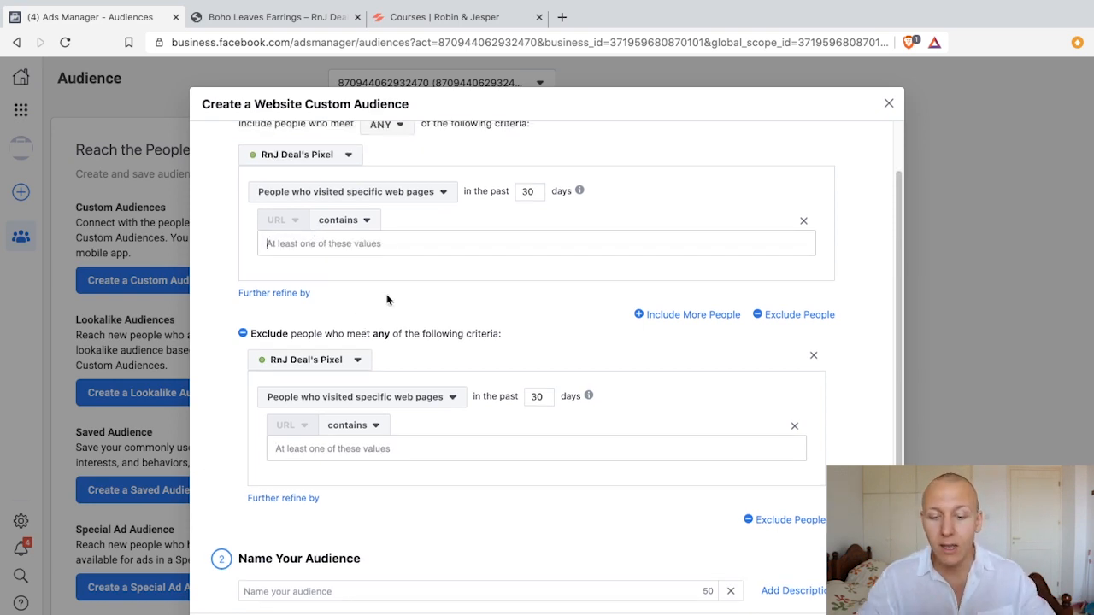
text(purchase-comple)
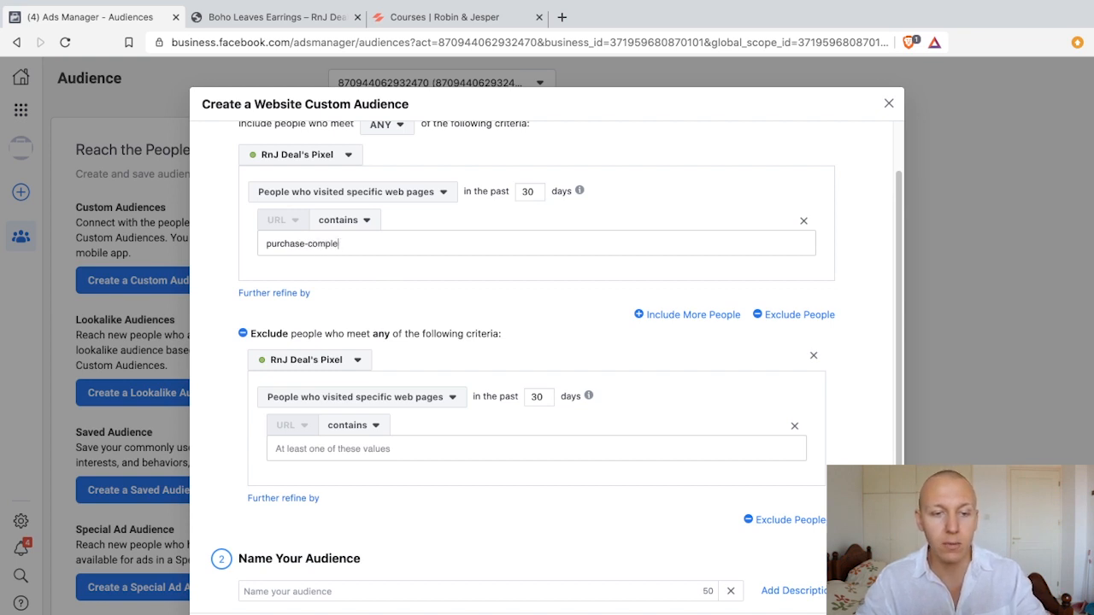
text(ted)
key(Return)
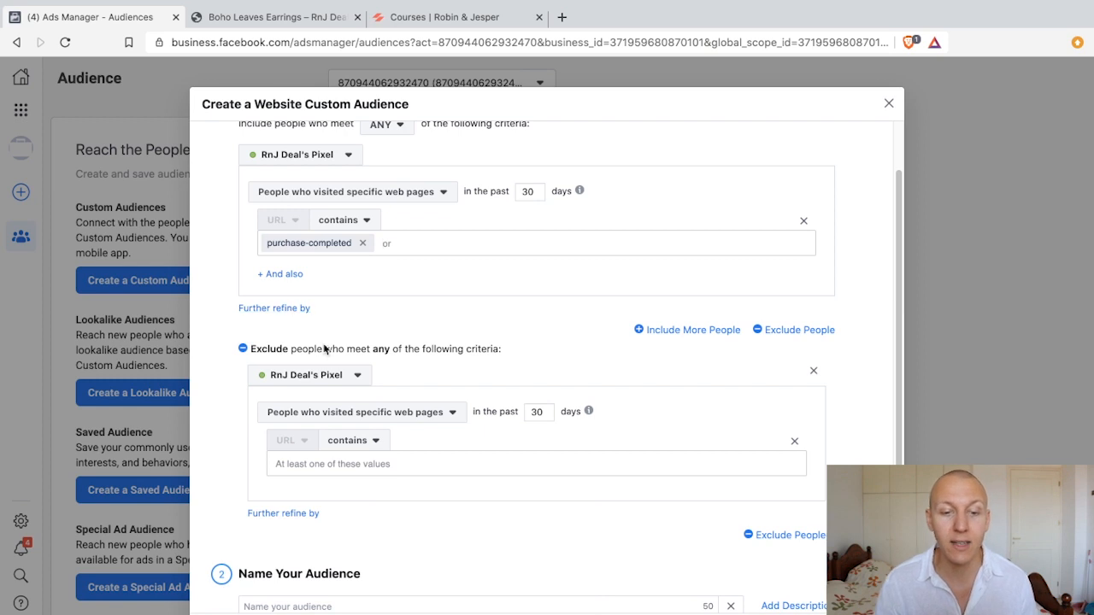
- Remove the exclusion group from the audience criteria
scroll(334, 384, up, 1)
scroll(539, 328, up, 1)
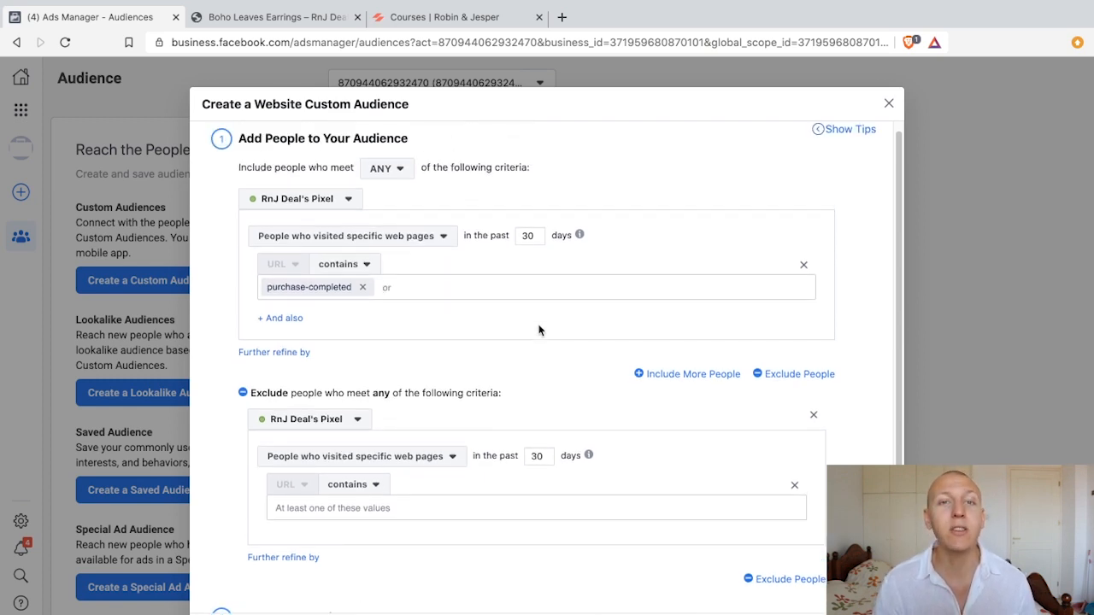
scroll(522, 350, up, 1)
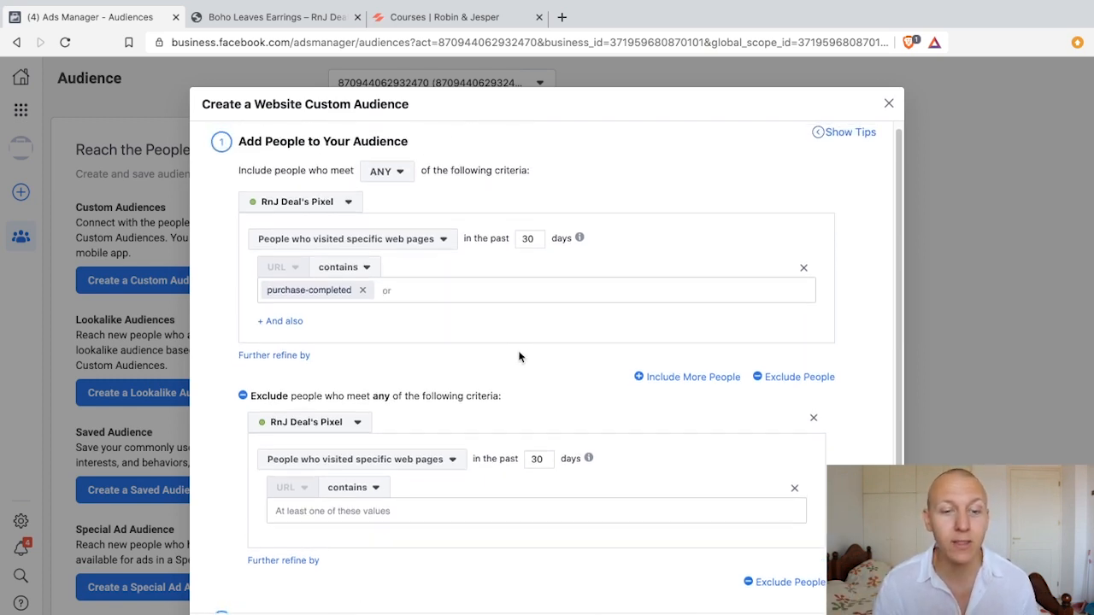
click(814, 421)
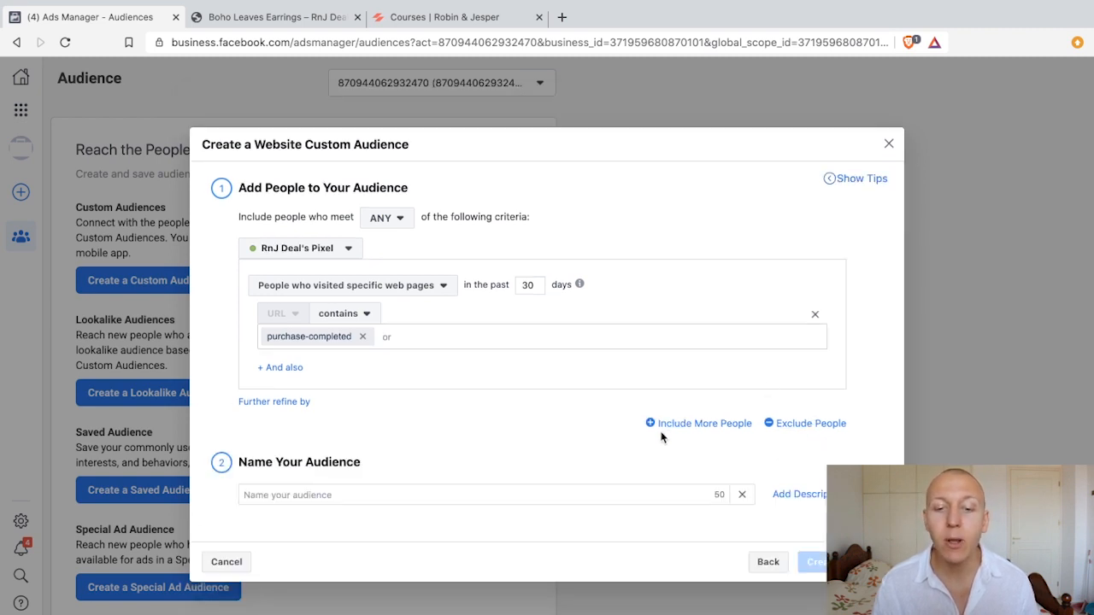
- Add a second inclusion group for people who visited specific web pages and remove that group again
click(685, 424)
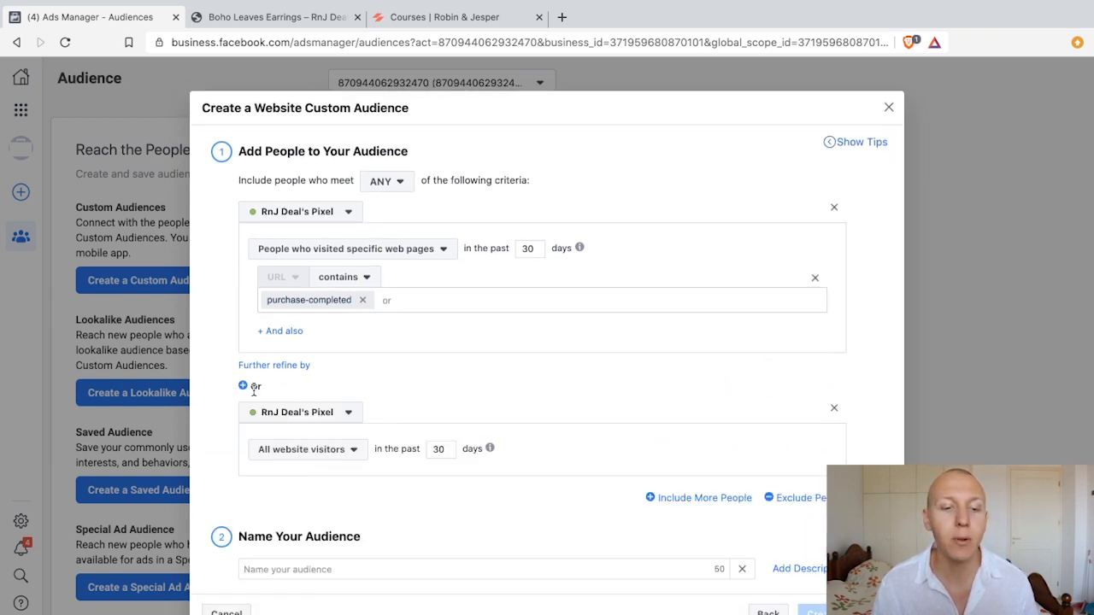
click(340, 416)
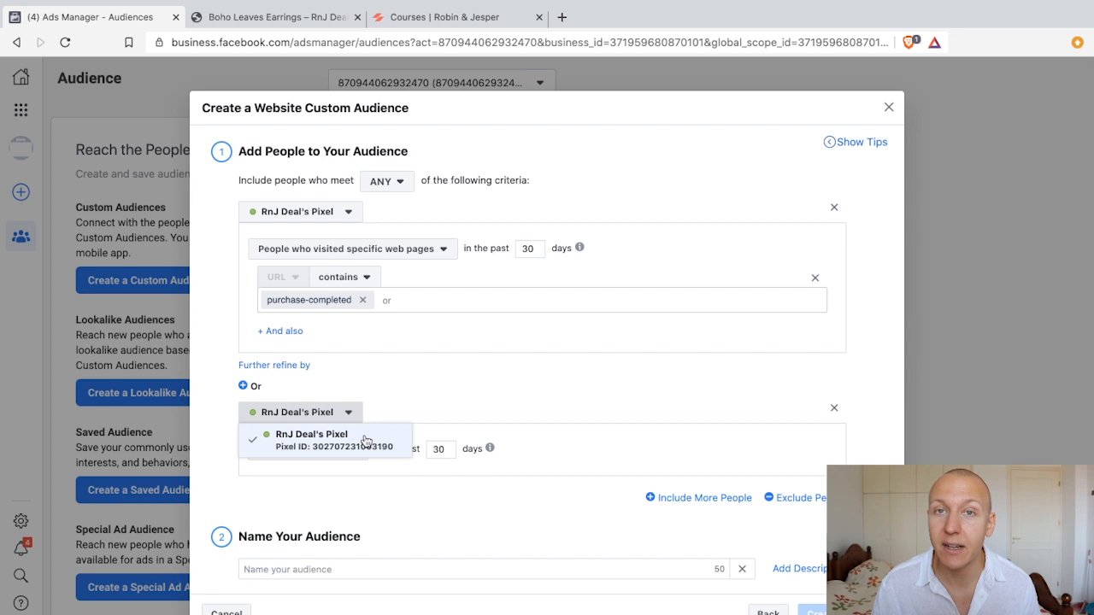
click(321, 441)
click(329, 450)
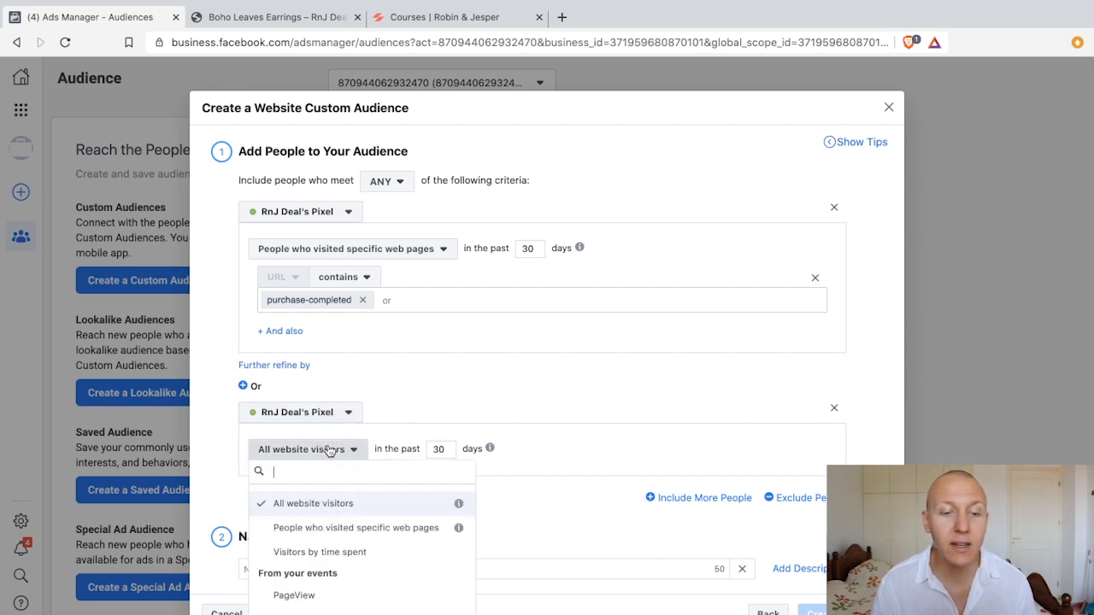
click(334, 527)
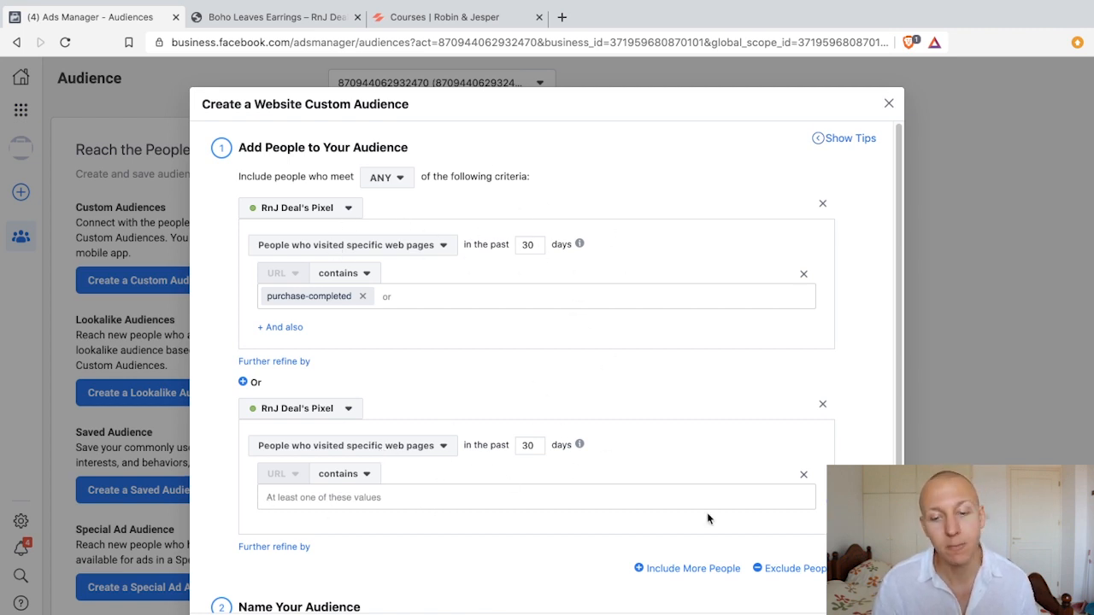
click(822, 403)
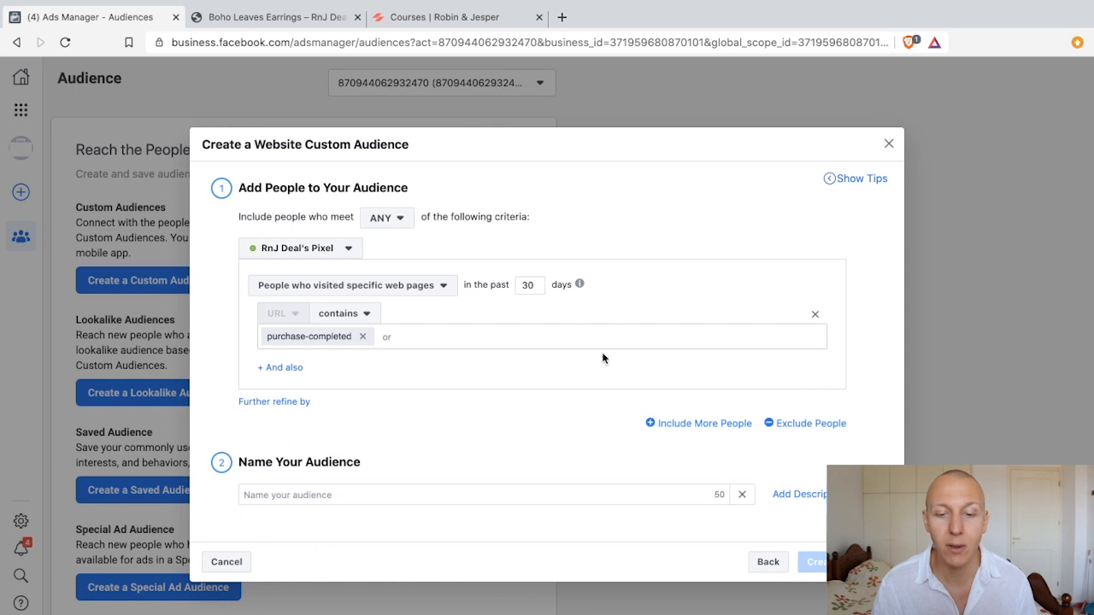
- Remove the "purchase-completed" URL keyword and try the URL match conditions "doesn't contain" and "equals"
click(363, 336)
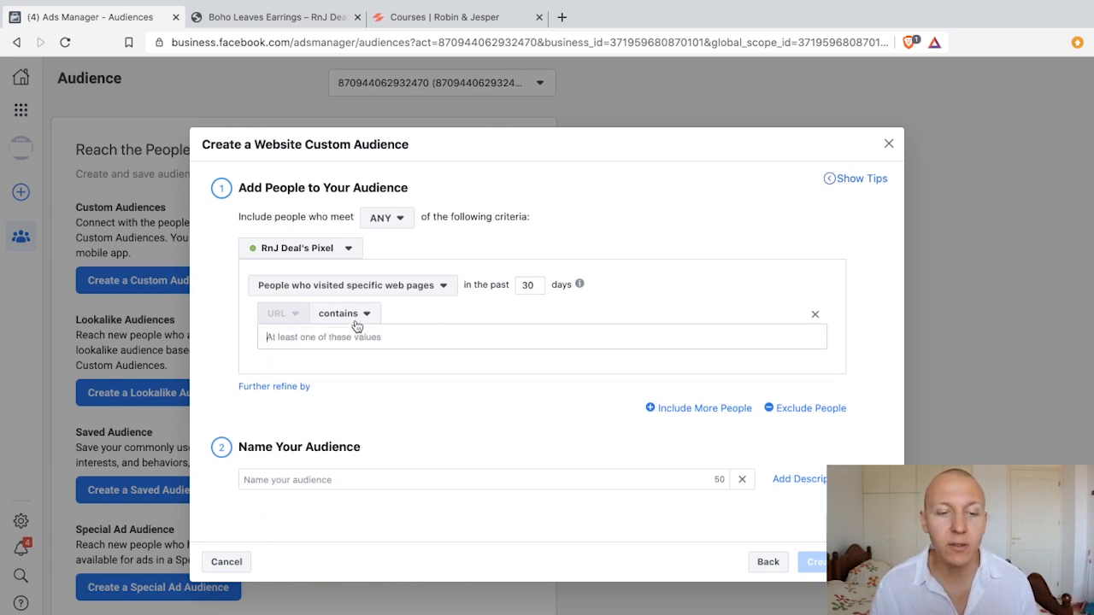
click(347, 317)
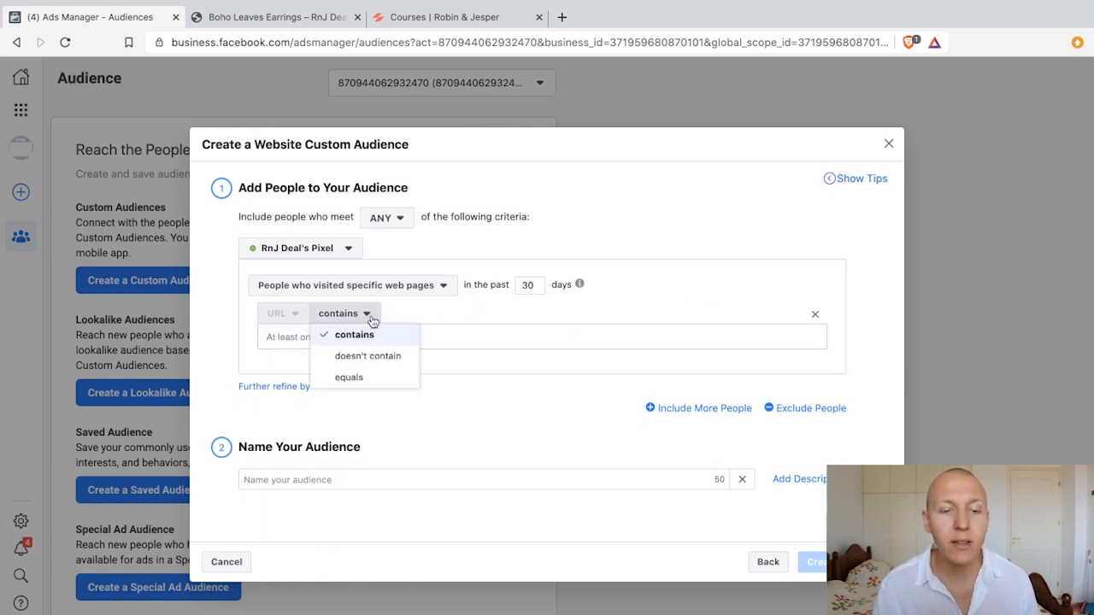
click(383, 359)
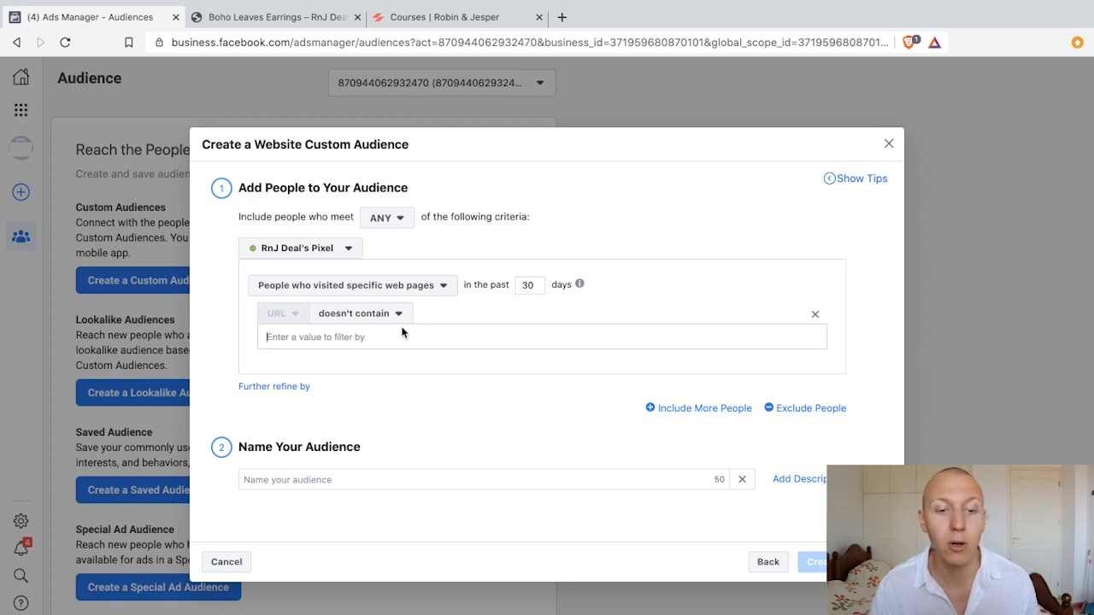
click(399, 314)
click(353, 379)
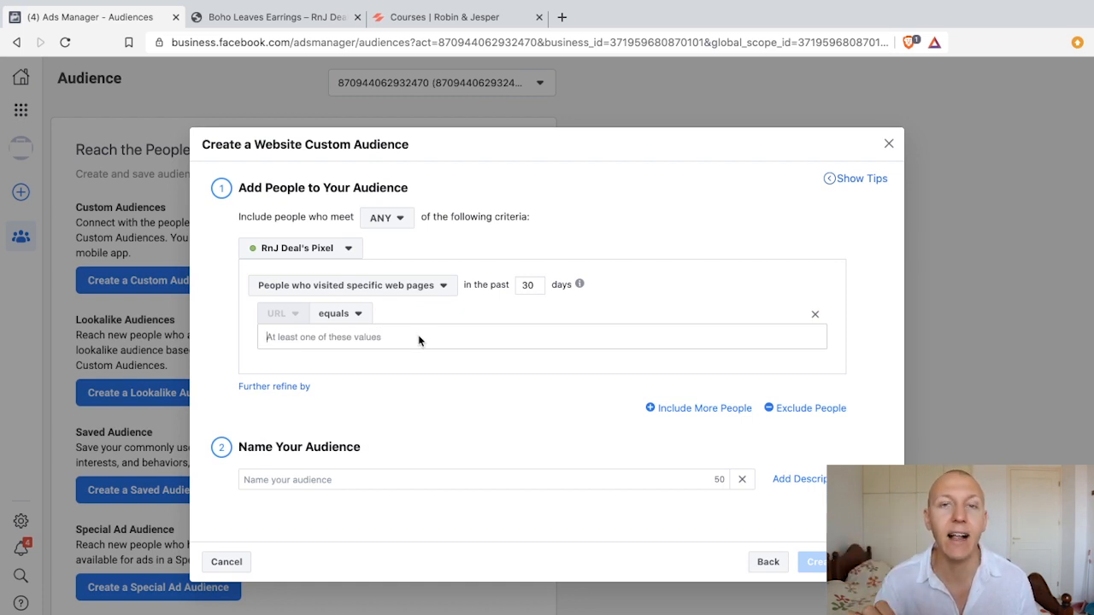
click(335, 314)
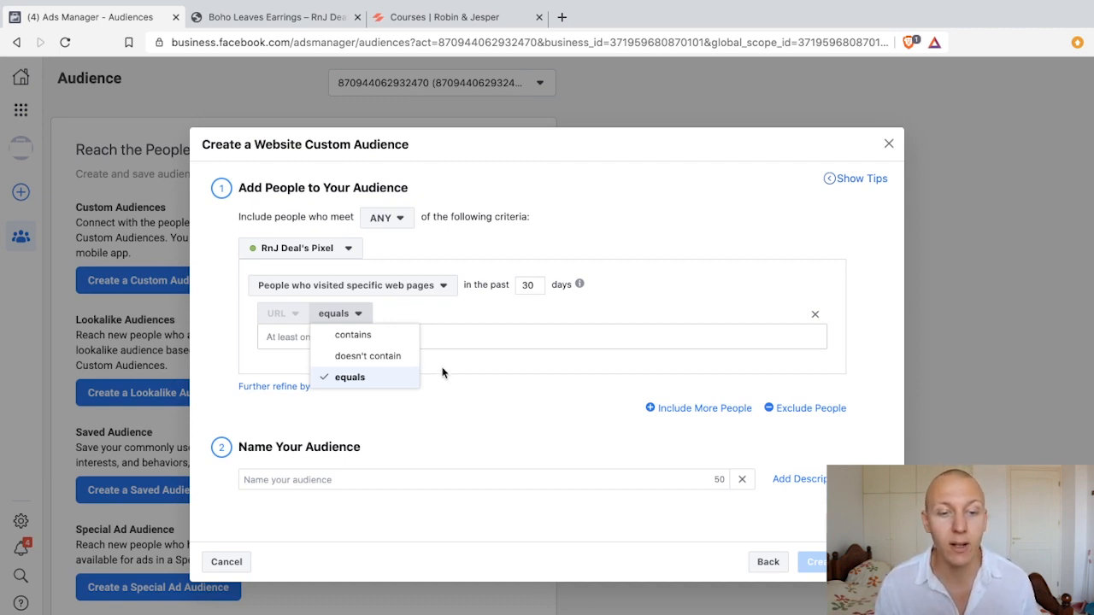
click(487, 413)
- Switch the audience criterion to visitors by time spent, keep the 25% percentile and add a specific web page filter
click(370, 295)
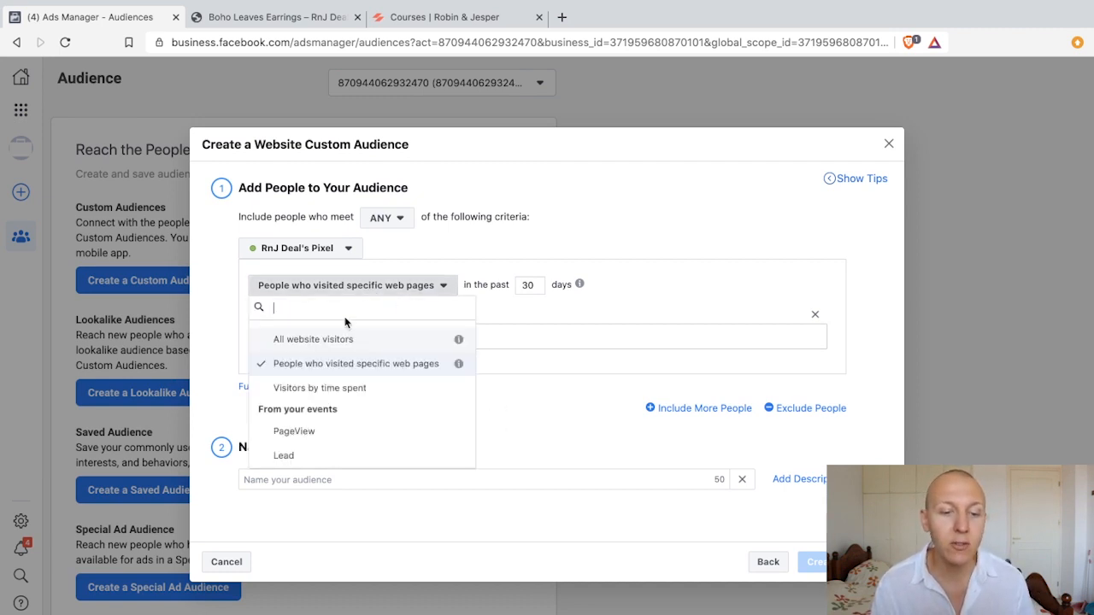
click(348, 392)
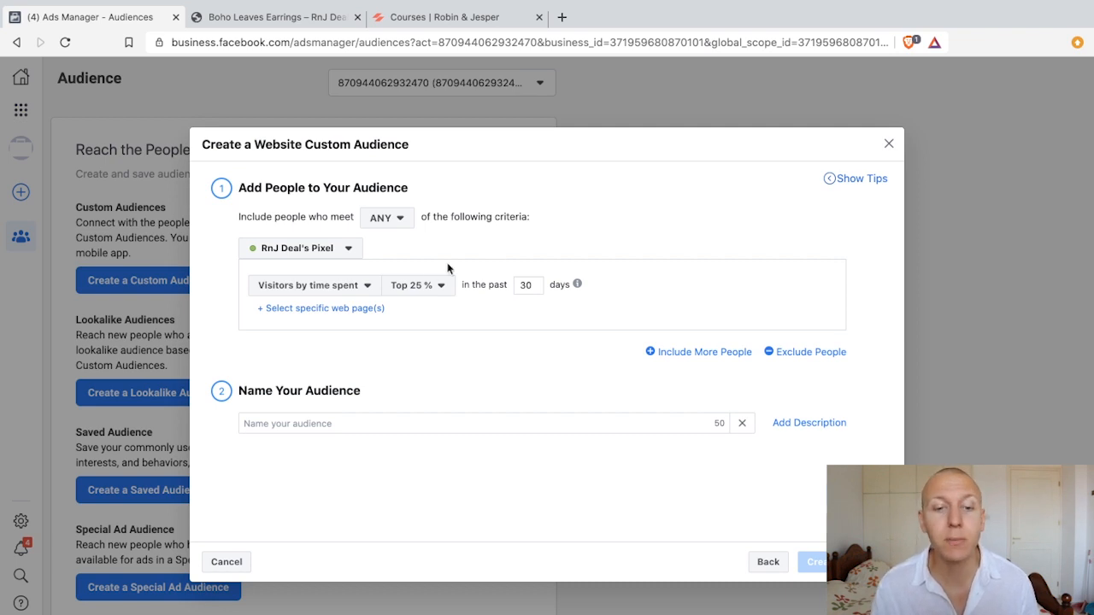
click(414, 285)
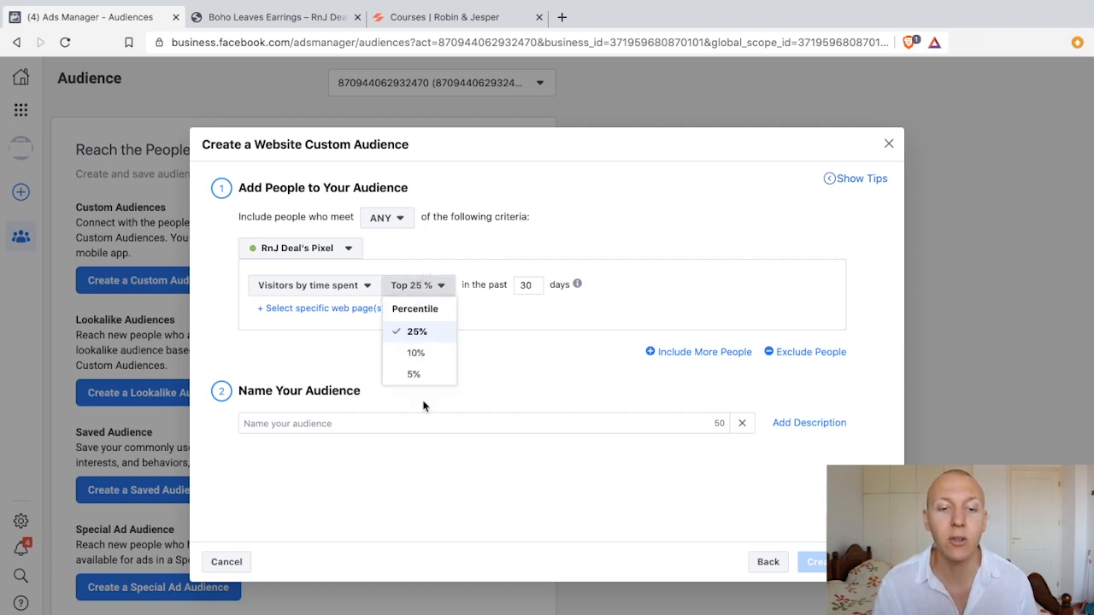
click(431, 335)
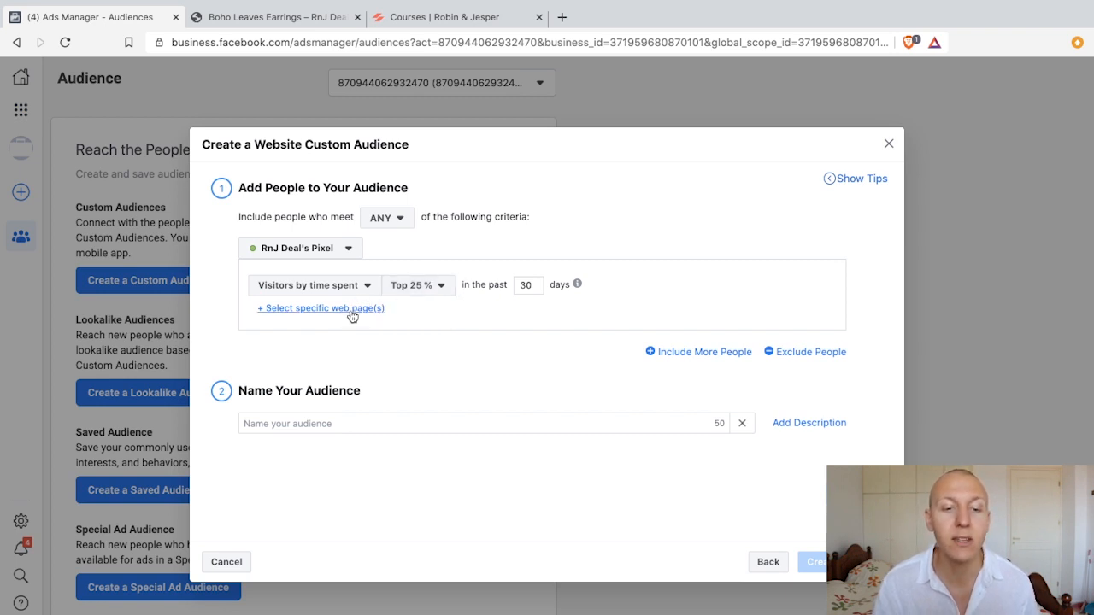
click(321, 309)
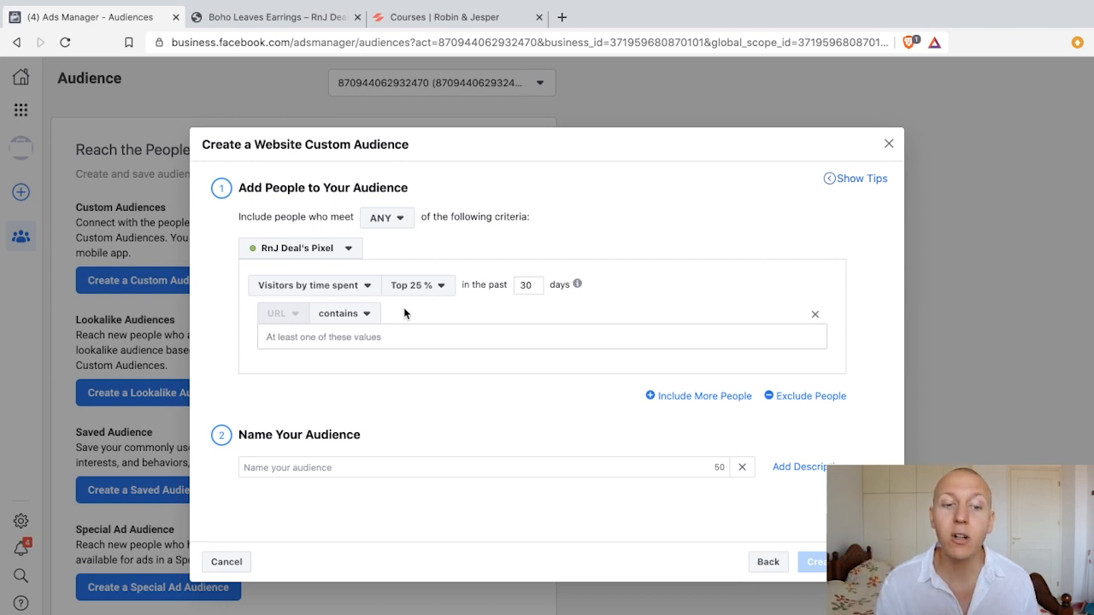
- Try the event-based audience criteria, choosing PageView, Lead and PageView again
click(301, 287)
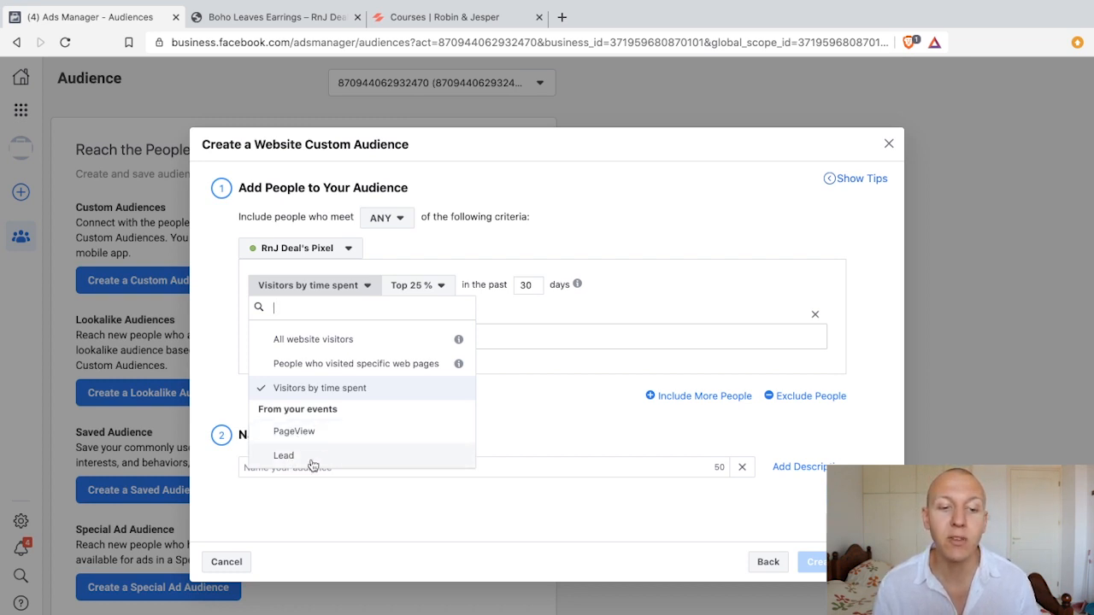
click(290, 433)
click(310, 289)
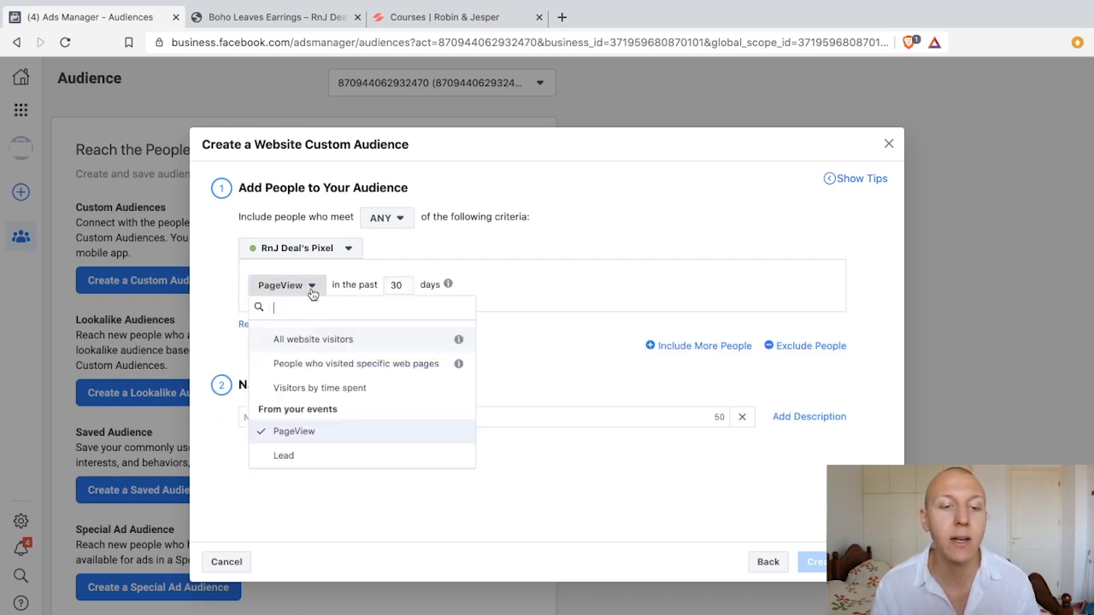
click(308, 453)
click(295, 288)
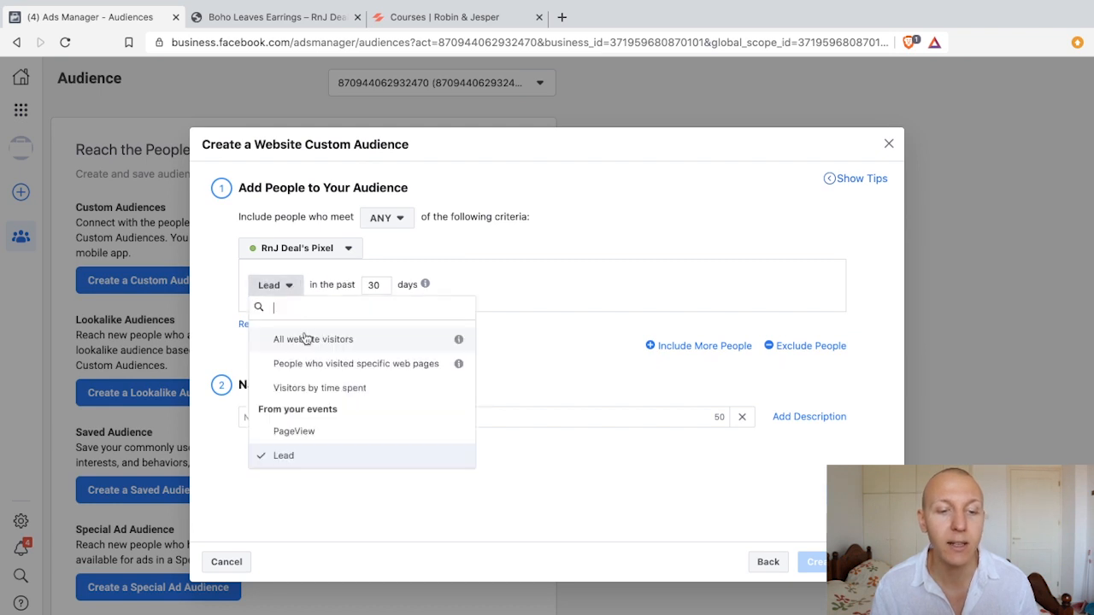
click(295, 432)
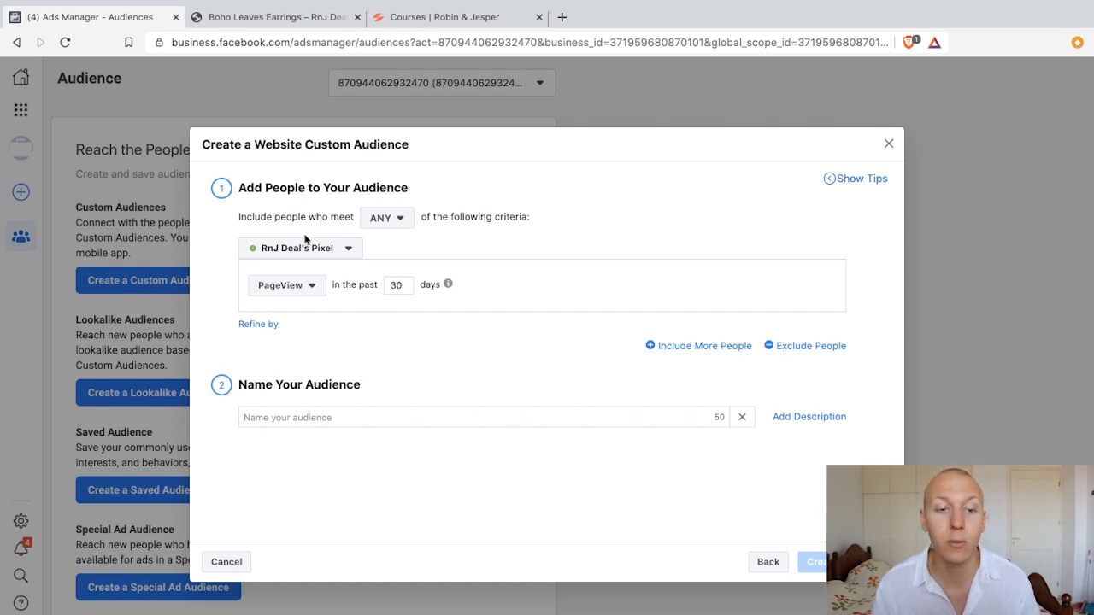
- Set the audience criterion to all website visitors in the past 180 days
click(293, 286)
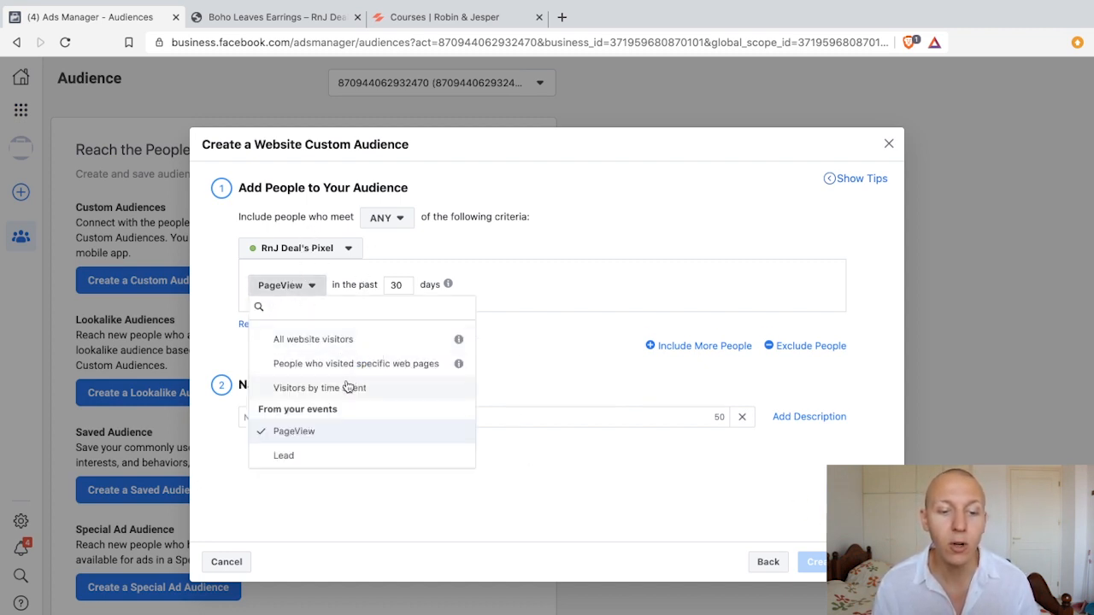
click(328, 342)
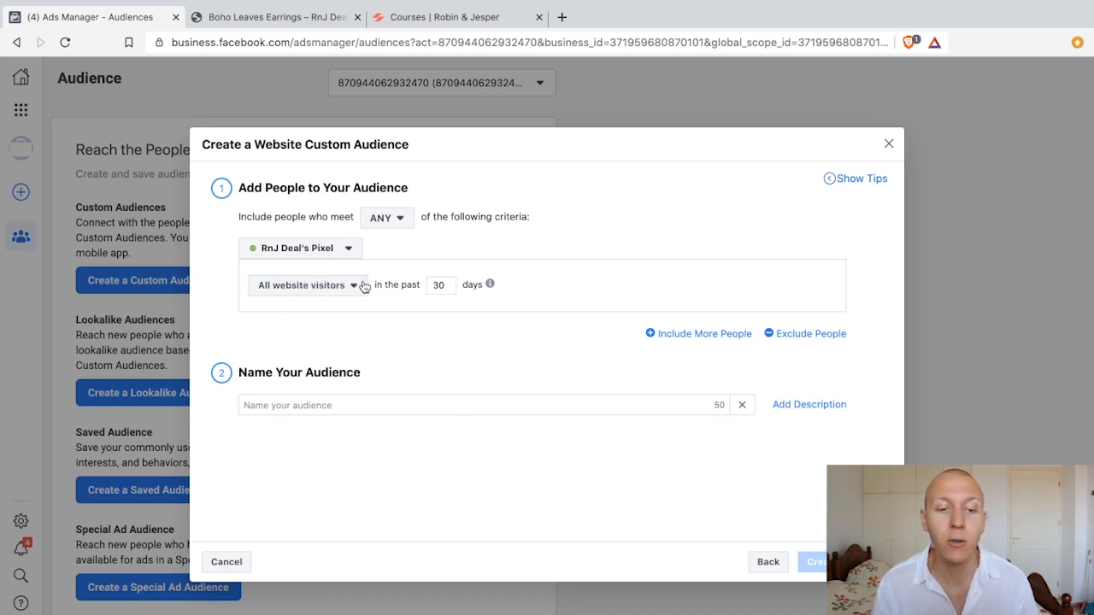
double_click(439, 285)
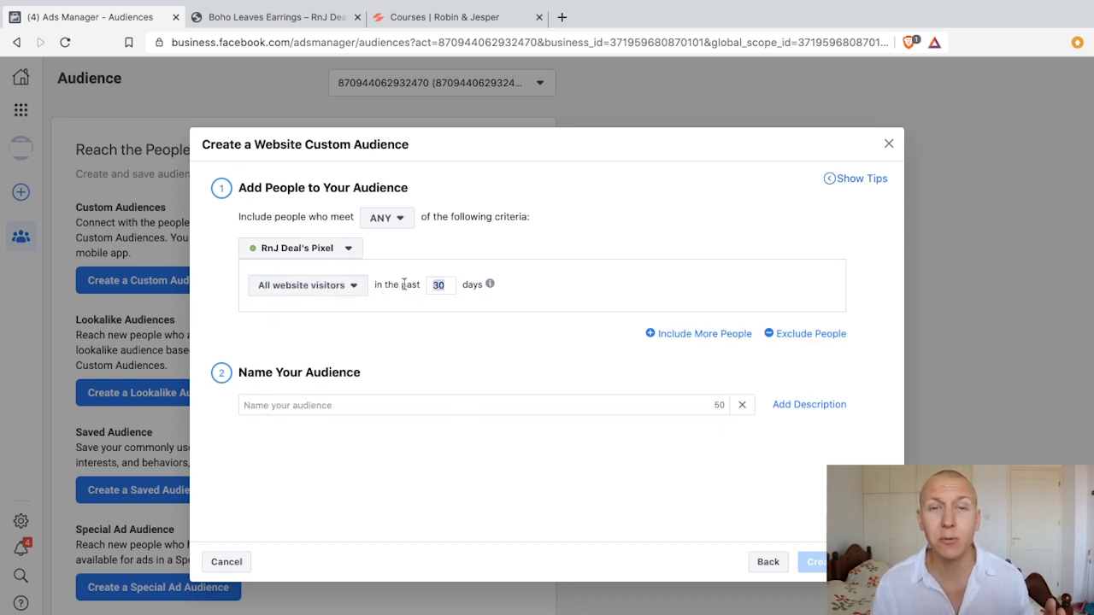
text(180)
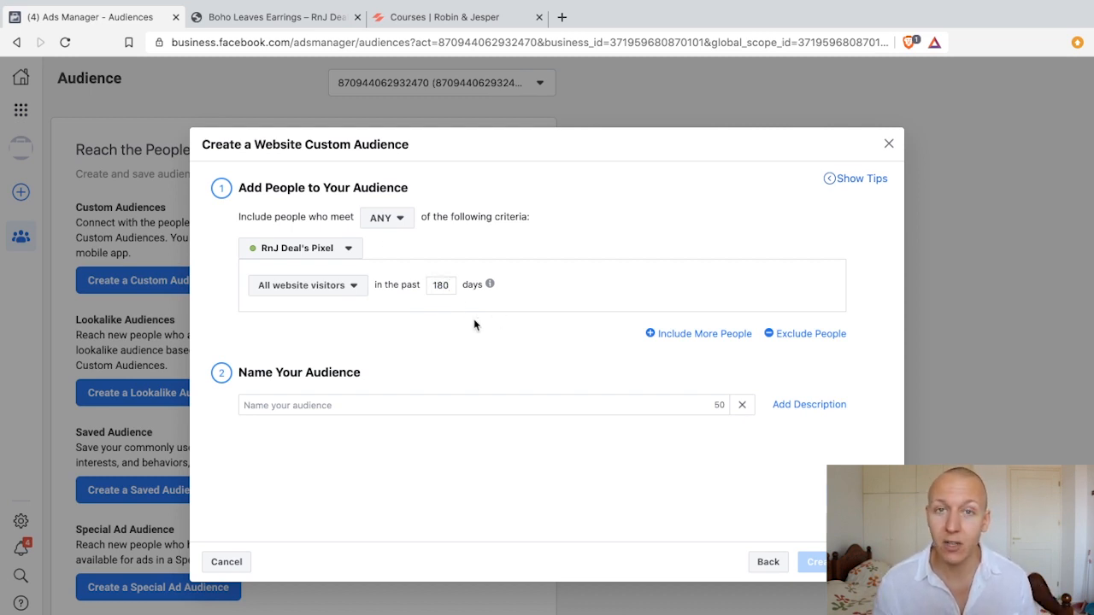
- Name the audience "All Website Visitors" and create it
click(329, 405)
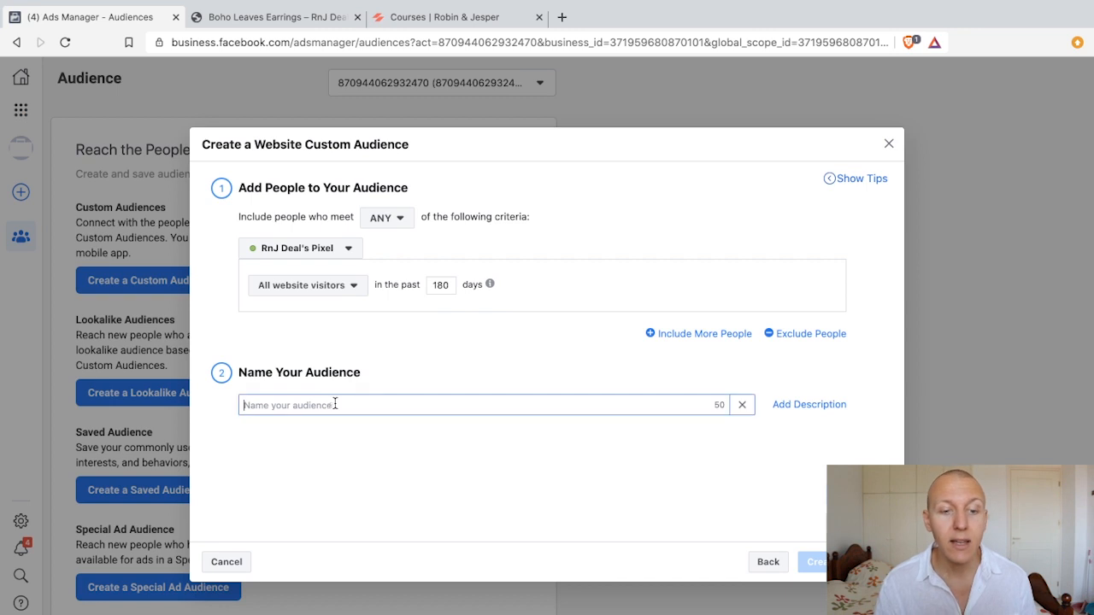
text(Al)
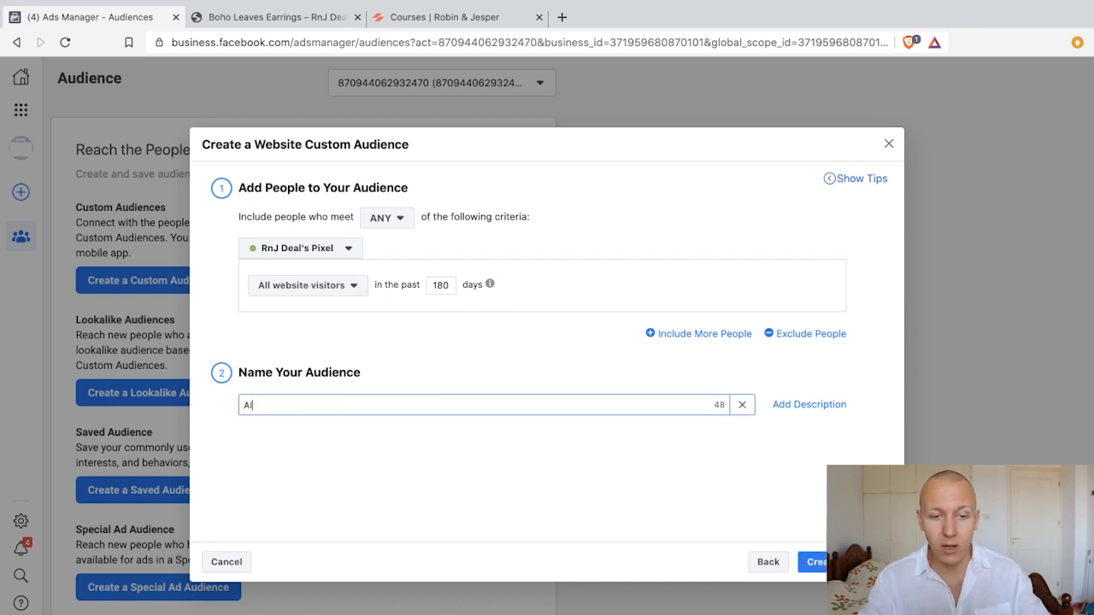
text(l Website v)
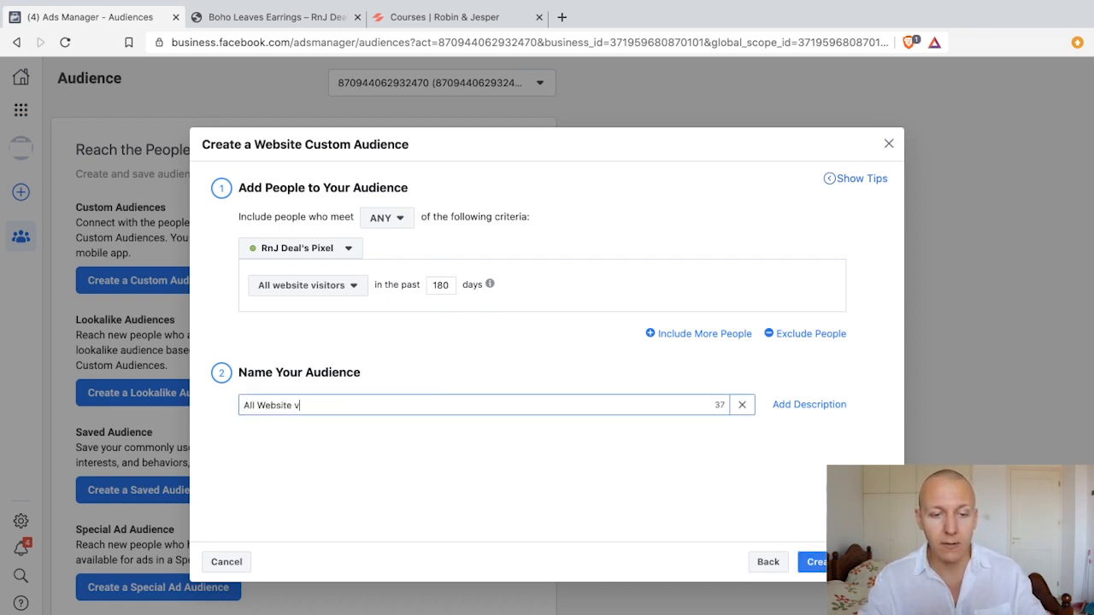
key(BackSpace)
key(BackSpace)
key(BackSpace)
text(Visitors)
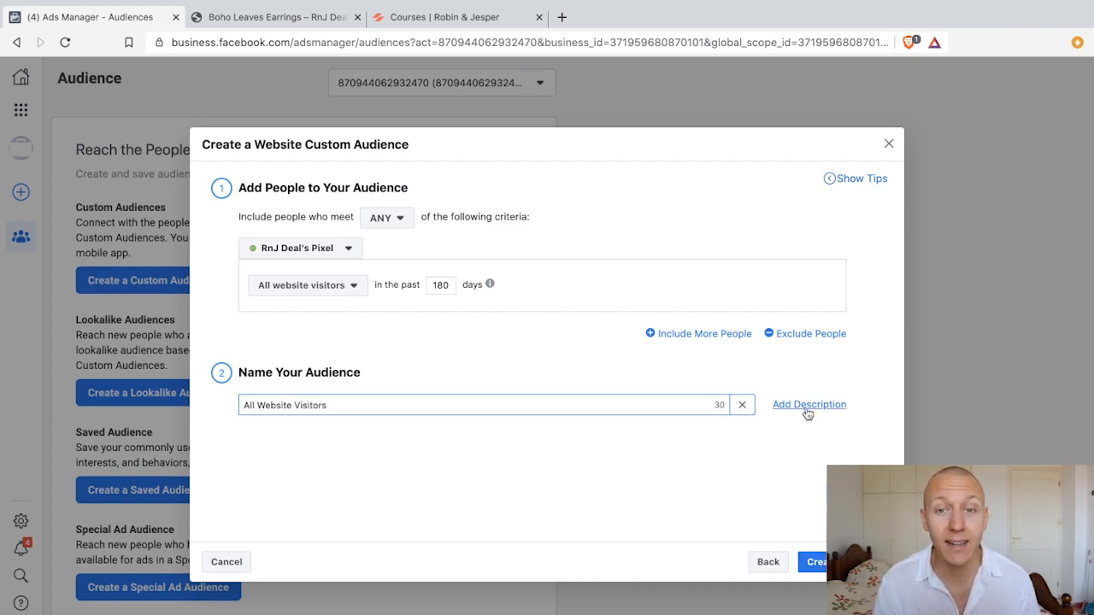
click(812, 562)
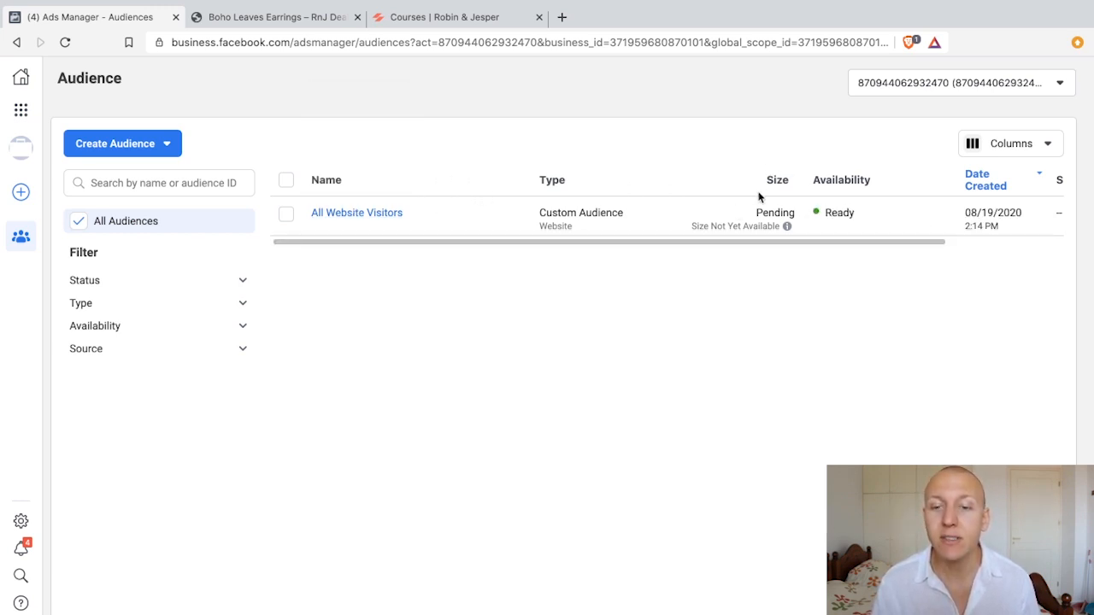
- Check the size status of the All Website Visitors audience and the explanation attached to it
drag(756, 212, 793, 209)
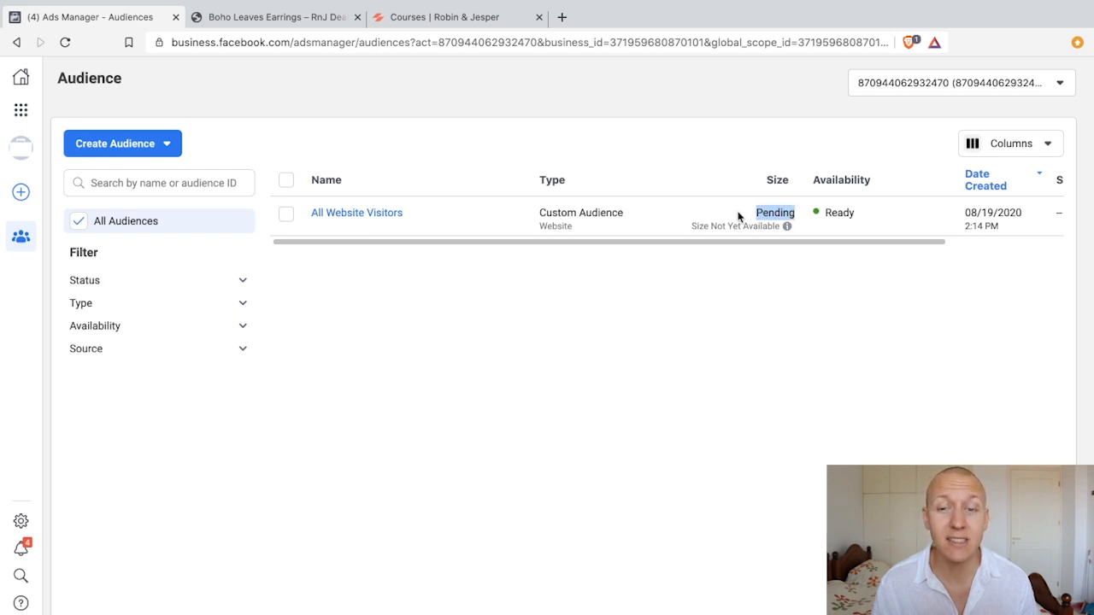
drag(692, 228, 776, 213)
click(773, 295)
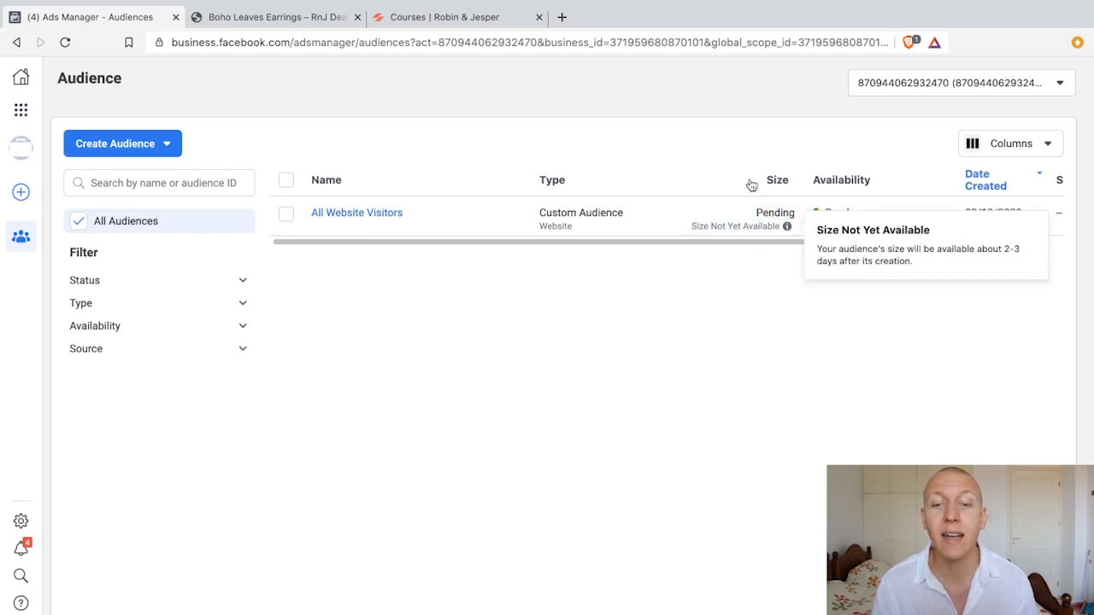